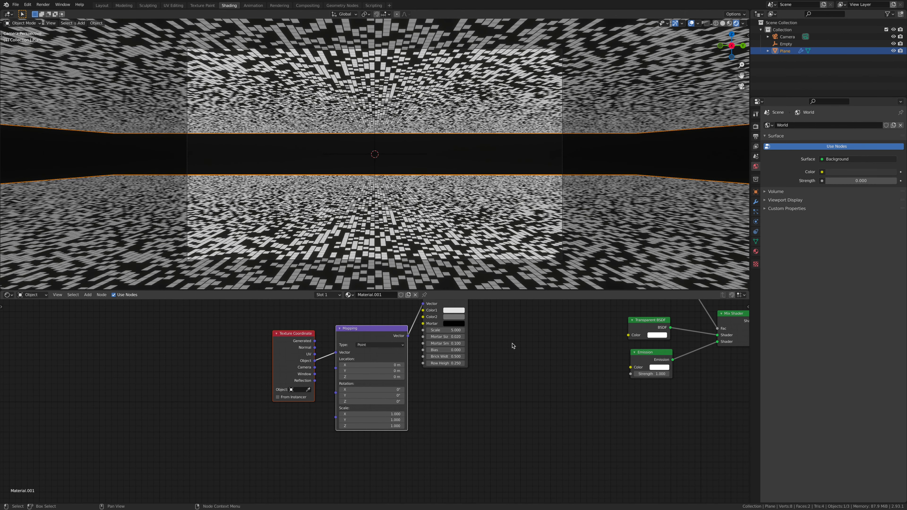
Step: Set the Brick Texture's scale to 15
{"action": "middle_click_drag", "start_coordinate": [513, 346], "coordinate": [458, 399]}
{"action": "scroll", "coordinate": [482, 397], "scroll_direction": "up", "scroll_amount": 2}
{"action": "scroll", "coordinate": [475, 389], "scroll_direction": "up", "scroll_amount": 1}
{"action": "left_click", "coordinate": [409, 398]}
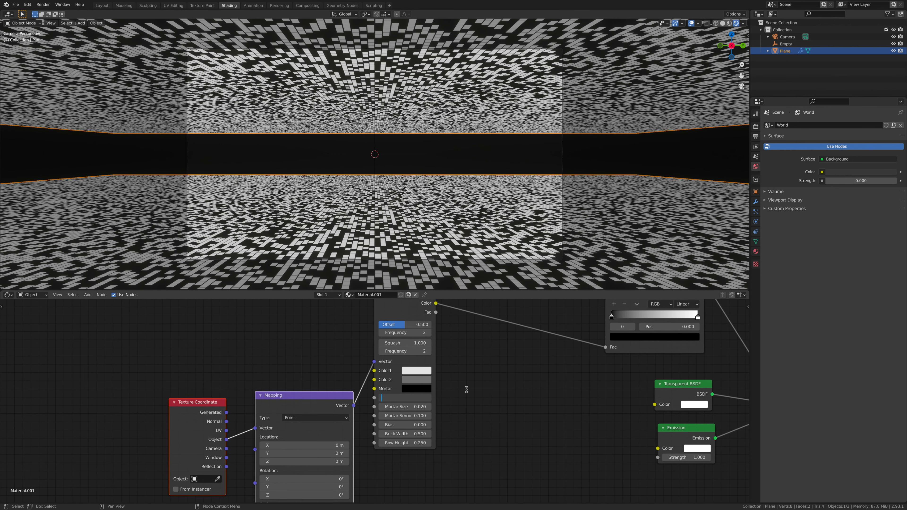
{"action": "type", "text": "15"}
{"action": "key", "text": "Return"}
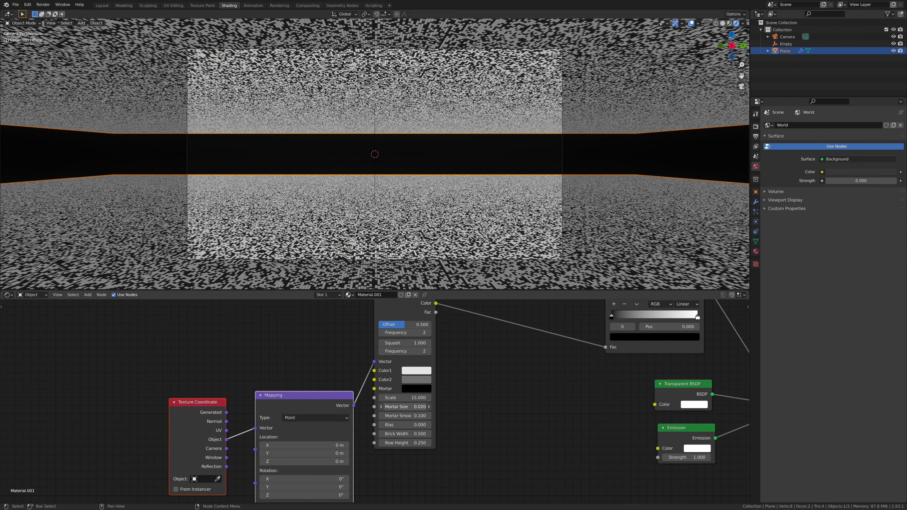
Step: Set the Brick Texture's mortar size to 0.05 and mortar smooth to 0
{"action": "left_click_drag", "start_coordinate": [408, 407], "coordinate": [419, 407]}
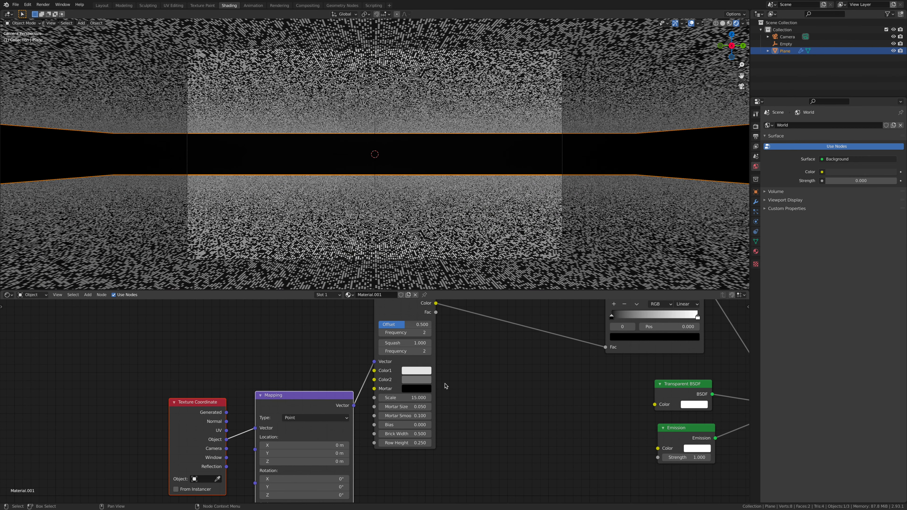
{"action": "left_click_drag", "start_coordinate": [406, 416], "coordinate": [392, 415]}
{"action": "scroll", "coordinate": [504, 342], "scroll_direction": "down", "scroll_amount": 1}
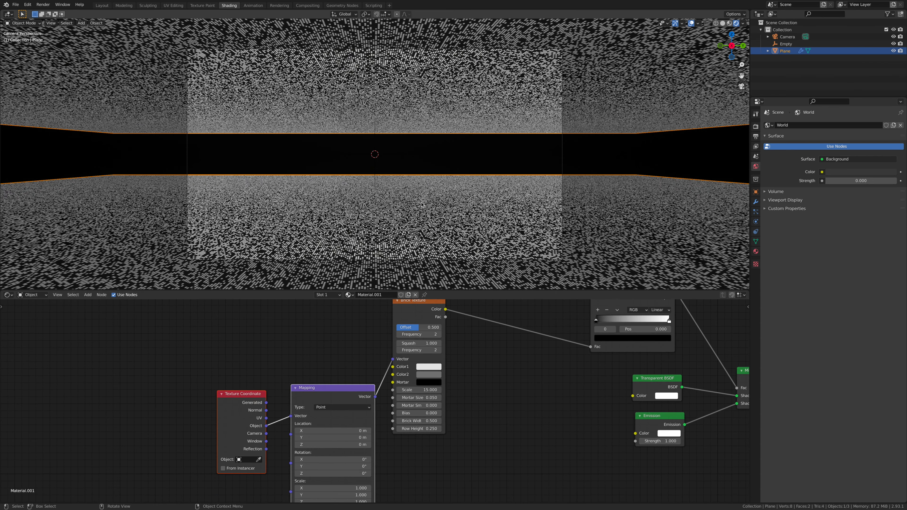
Step: Move the plane along the Z axis so both grid surfaces sit close to the camera's height
{"action": "key", "text": "g"}
{"action": "key", "text": "z"}
{"action": "left_click", "coordinate": [441, 229]}
Step: Shift the Texture Coordinate node away from Mapping and insert a Voronoi Texture node on the link between them
{"action": "left_click", "coordinate": [244, 395]}
{"action": "left_click_drag", "start_coordinate": [244, 396], "coordinate": [162, 382]}
{"action": "key", "text": "shift+a"}
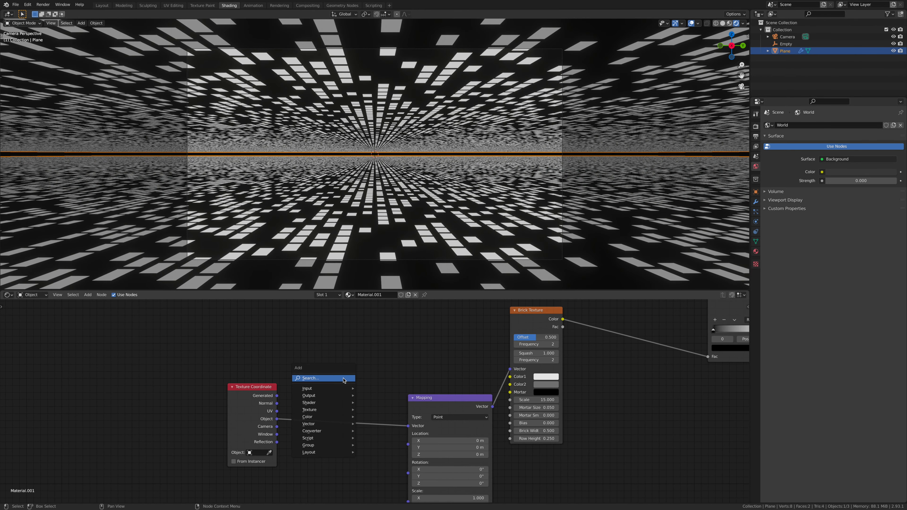
{"action": "left_click", "coordinate": [344, 380]}
{"action": "type", "text": "vor"}
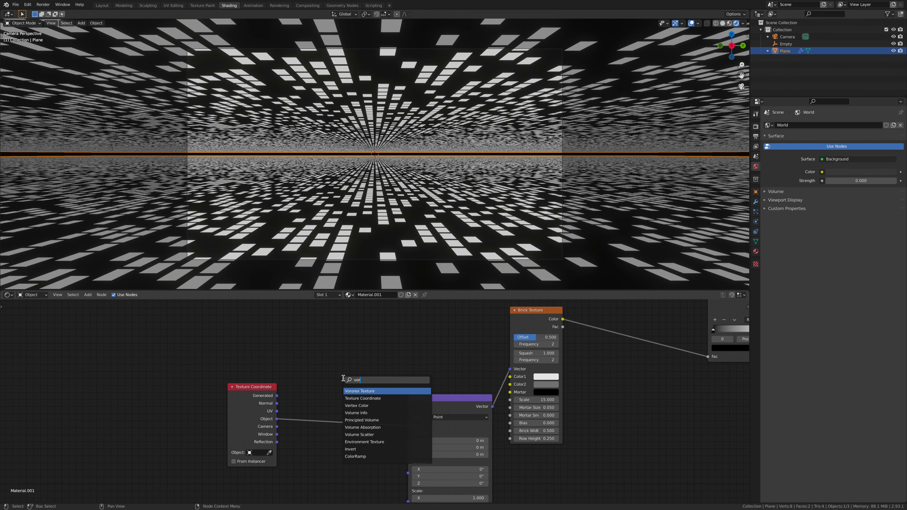
{"action": "key", "text": "Return"}
{"action": "left_click", "coordinate": [335, 389]}
Step: Insert a MixRGB node between Voronoi Texture and Mapping, and connect the Texture Coordinate's Object output to its Color2
{"action": "key", "text": "shift+a"}
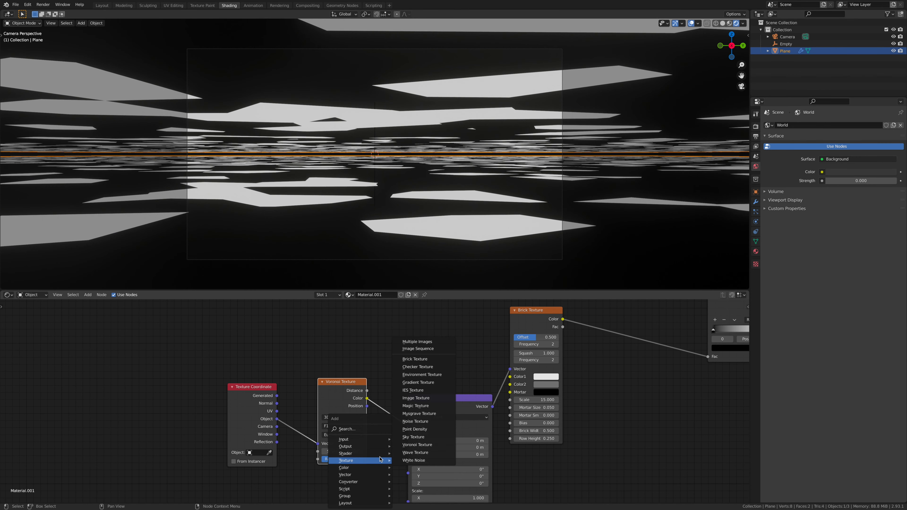
{"action": "left_click", "coordinate": [365, 429]}
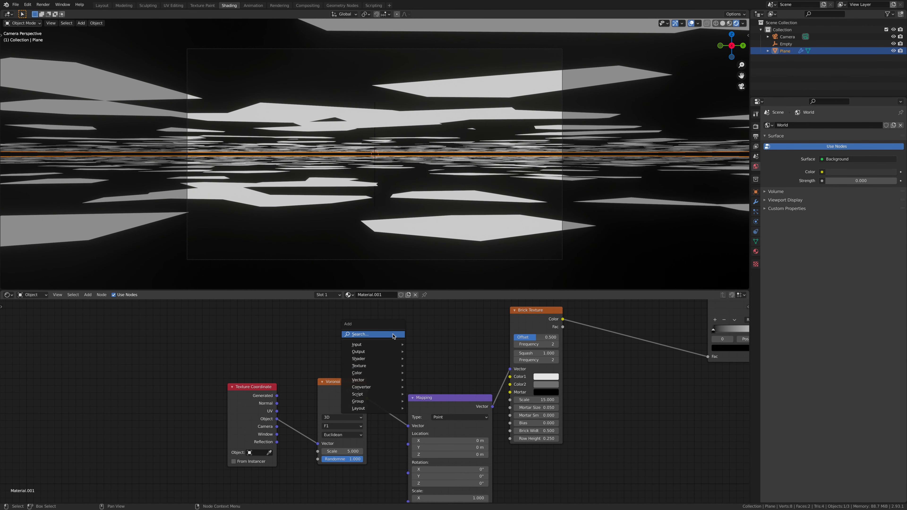
{"action": "type", "text": "mix"}
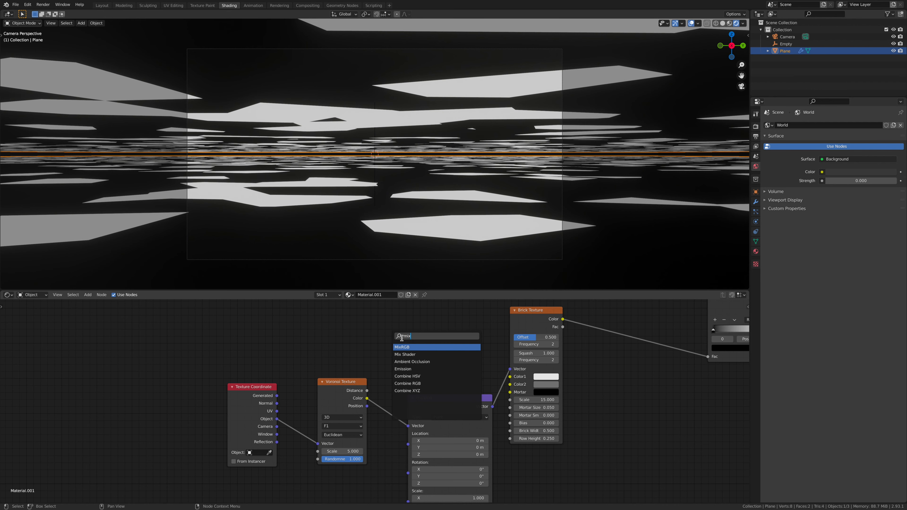
{"action": "left_click", "coordinate": [404, 346]}
{"action": "left_click", "coordinate": [407, 386]}
{"action": "left_click_drag", "start_coordinate": [277, 418], "coordinate": [395, 433]}
Step: Set the Mix node's factor to about 0.812
{"action": "middle_click_drag", "start_coordinate": [389, 343], "coordinate": [370, 320]}
{"action": "left_click_drag", "start_coordinate": [400, 393], "coordinate": [422, 393]}
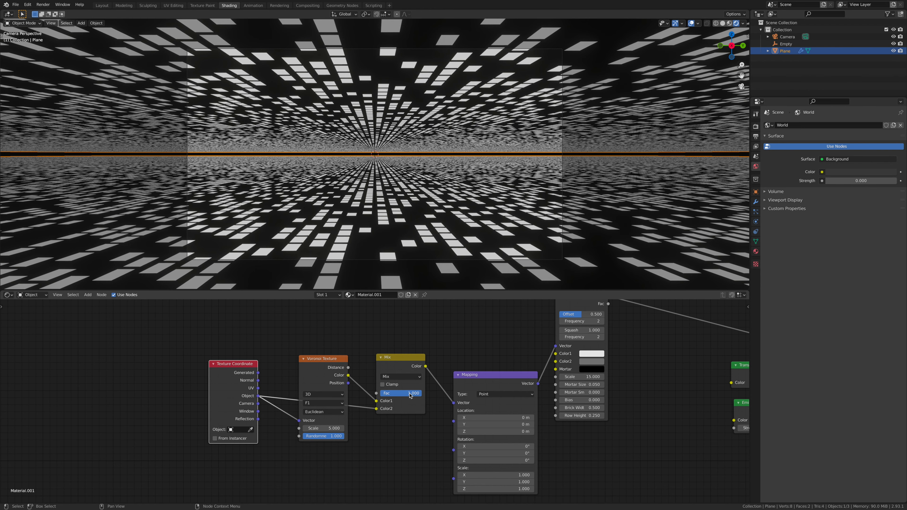
{"action": "left_click_drag", "start_coordinate": [407, 393], "coordinate": [432, 394]}
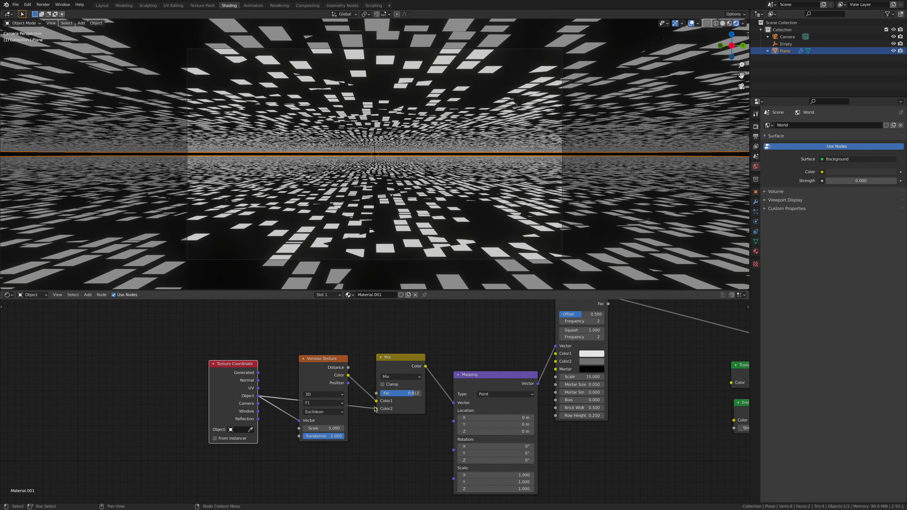
Step: Switch the Voronoi Texture to 4D with the Manhattan distance metric
{"action": "left_click", "coordinate": [319, 394]}
{"action": "left_click", "coordinate": [322, 418]}
{"action": "left_click", "coordinate": [322, 419]}
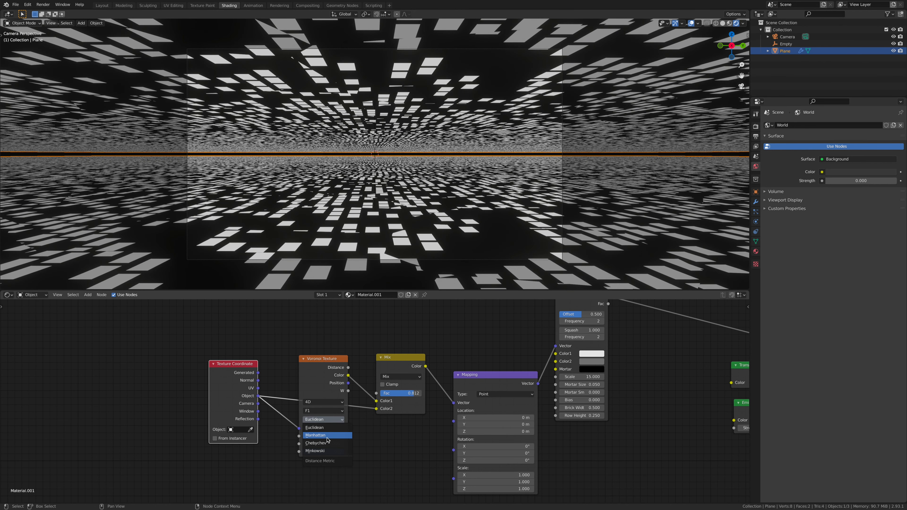
{"action": "left_click", "coordinate": [328, 435]}
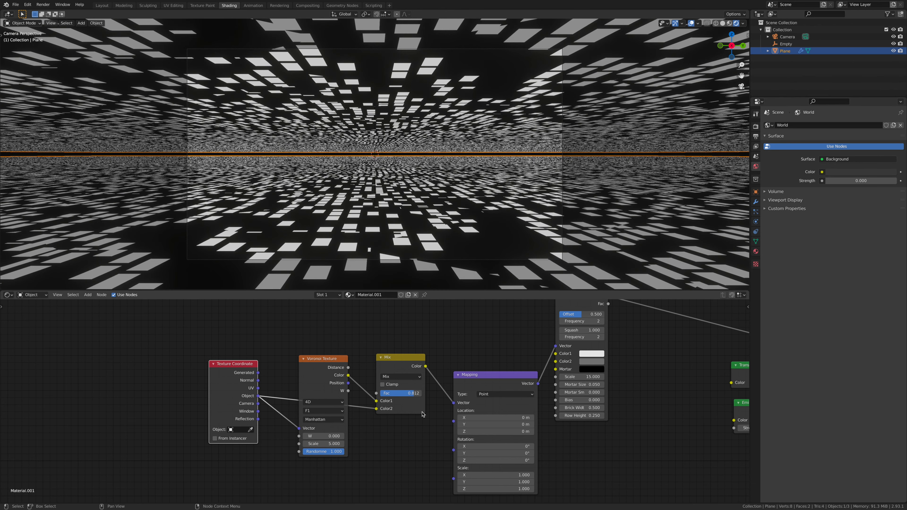
{"action": "left_click_drag", "start_coordinate": [399, 393], "coordinate": [403, 393]}
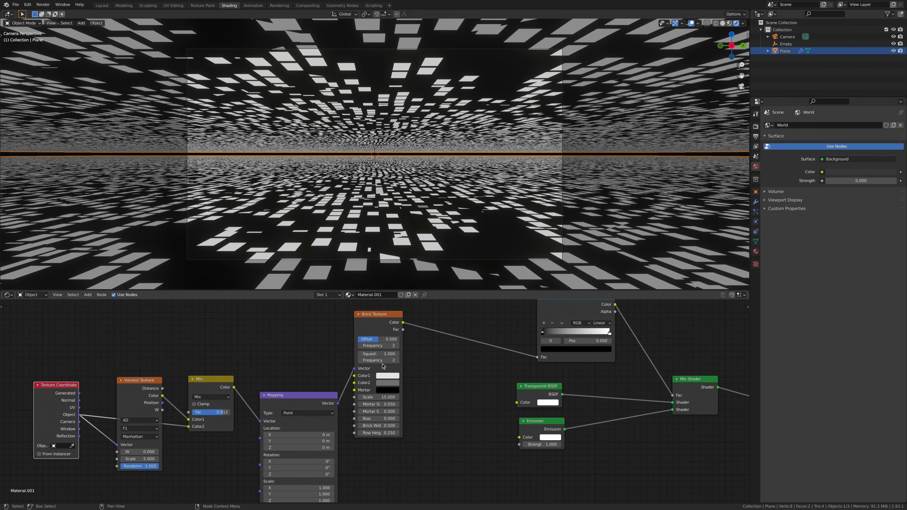
Step: Set the Brick Texture's squash to 7.2 and its mortar size to 0.06
{"action": "double_click", "coordinate": [378, 353]}
{"action": "type", "text": "11"}
{"action": "key", "text": "Return"}
{"action": "mouse_move", "coordinate": [378, 354]}
{"action": "left_mouse_down"}
{"action": "mouse_move", "coordinate": [400, 354]}
{"action": "mouse_move", "coordinate": [363, 353]}
{"action": "mouse_move", "coordinate": [385, 354]}
{"action": "left_mouse_up"}
{"action": "scroll", "coordinate": [378, 400], "scroll_direction": "up", "scroll_amount": 3}
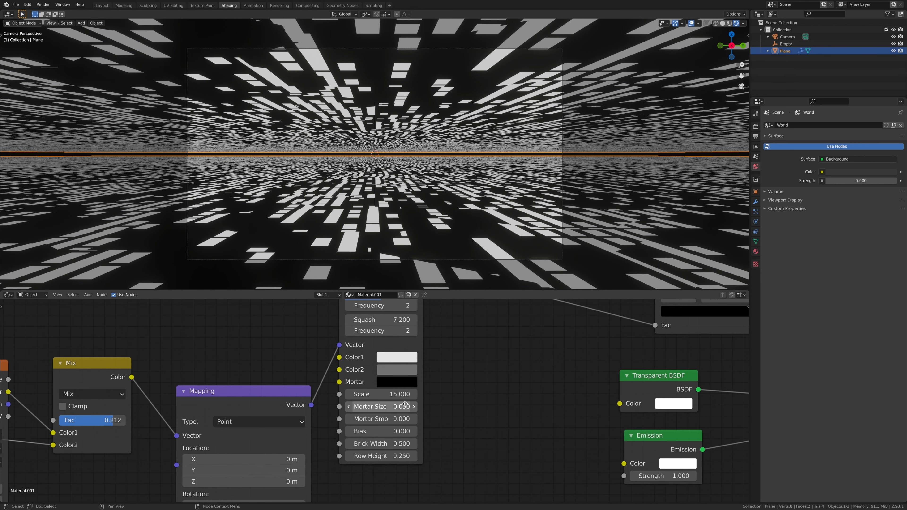
{"action": "left_click", "coordinate": [405, 404]}
{"action": "left_click", "coordinate": [409, 404]}
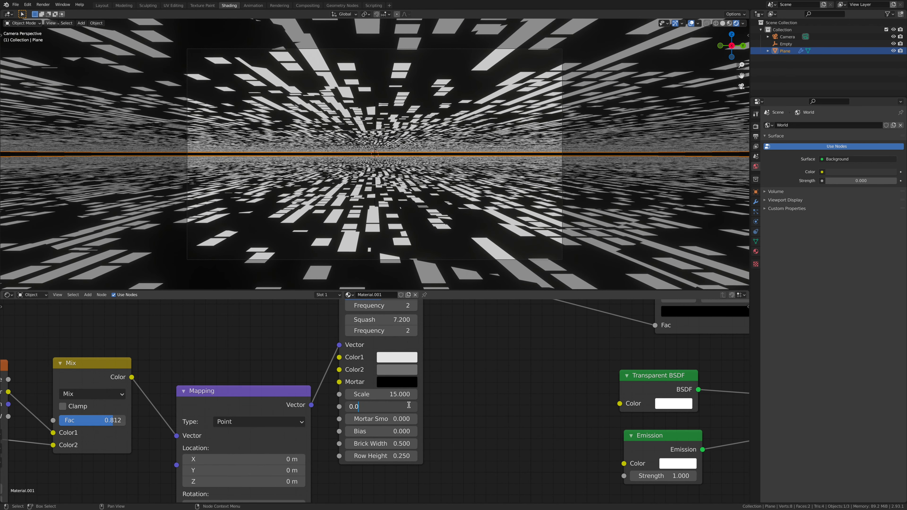
{"action": "key", "text": "Return"}
Step: Set the Voronoi Texture's scale to 1
{"action": "scroll", "coordinate": [116, 468], "scroll_direction": "down", "scroll_amount": 3}
{"action": "middle_click_drag", "start_coordinate": [68, 482], "coordinate": [245, 402]}
{"action": "scroll", "coordinate": [253, 418], "scroll_direction": "up", "scroll_amount": 4}
{"action": "middle_click_drag", "start_coordinate": [248, 436], "coordinate": [324, 420]}
{"action": "scroll", "coordinate": [323, 420], "scroll_direction": "up", "scroll_amount": 1}
{"action": "left_click", "coordinate": [309, 414]}
{"action": "type", "text": "1"}
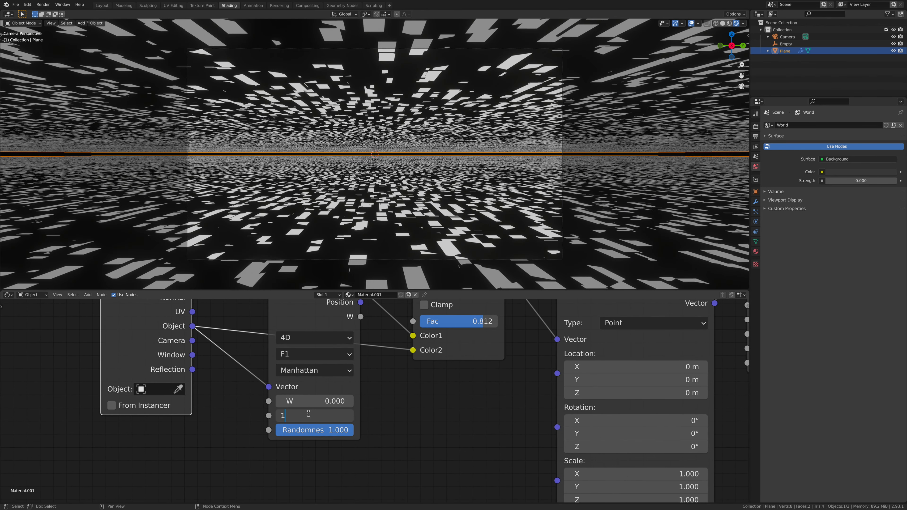
{"action": "key", "text": "Return"}
{"action": "key", "text": "Home"}
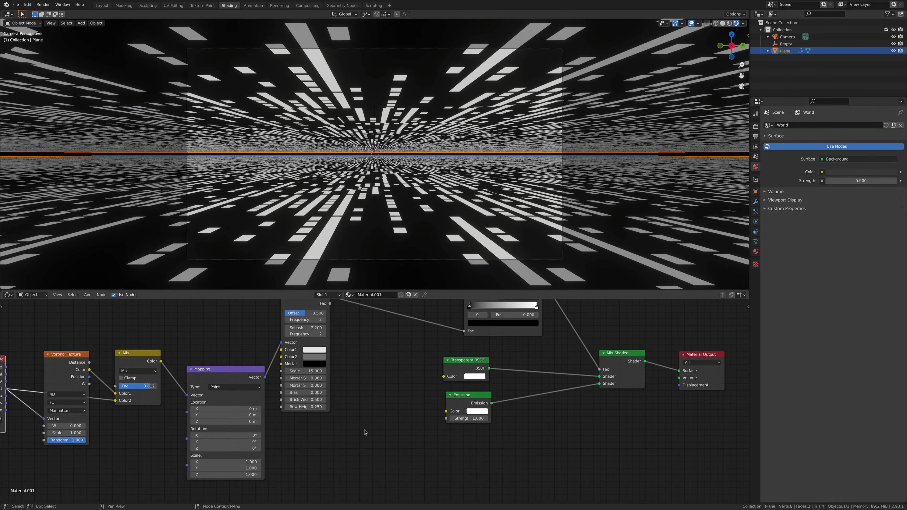
Step: Add a ColorRamp node beside the Emission shader and connect its Color output to the Emission color
{"action": "key", "text": "shift+a"}
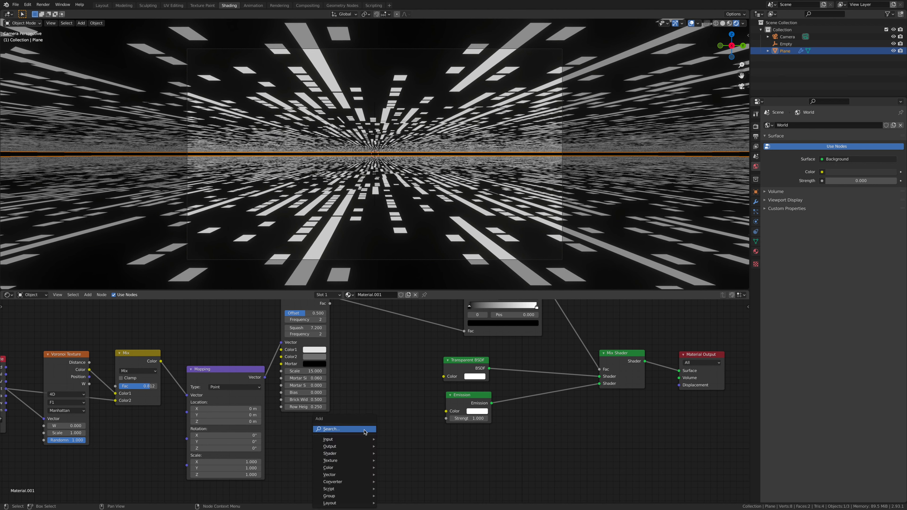
{"action": "left_click", "coordinate": [364, 432]}
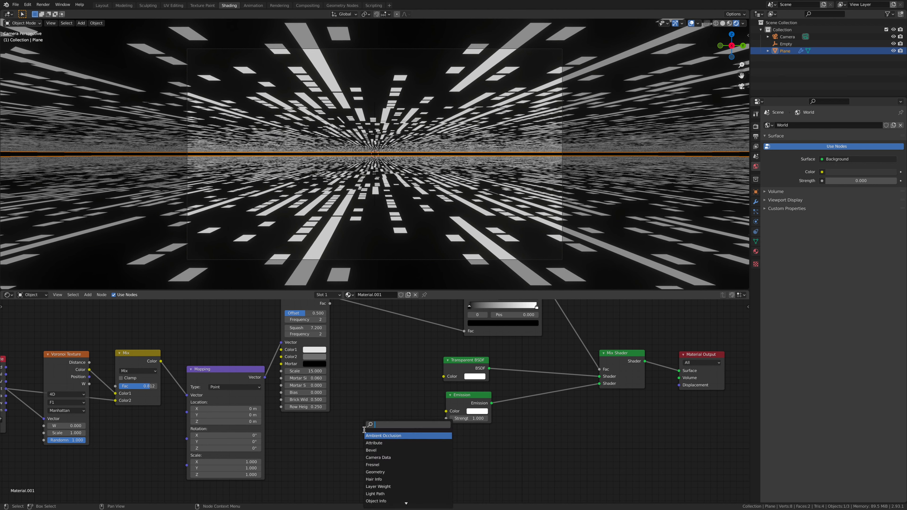
{"action": "type", "text": "color ramp"}
{"action": "key", "text": "Return"}
{"action": "left_click", "coordinate": [425, 424]}
{"action": "left_click_drag", "start_coordinate": [423, 371], "coordinate": [447, 415]}
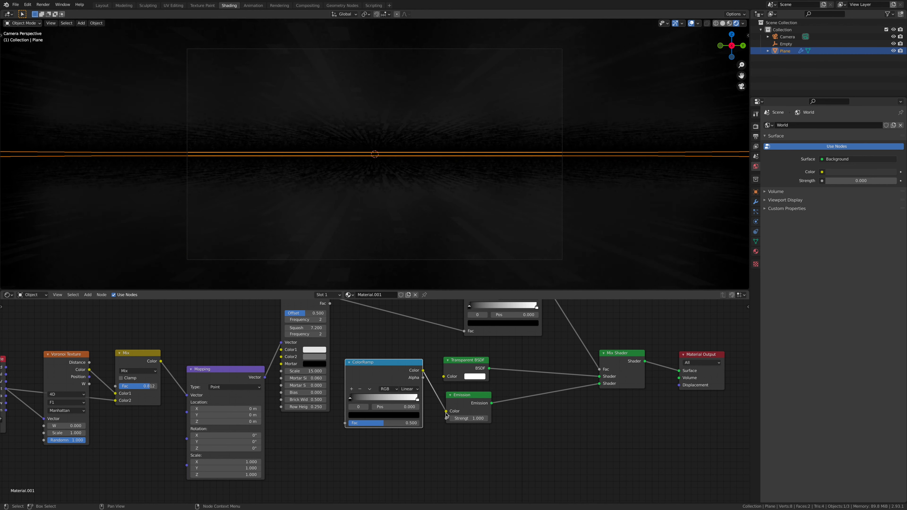
Step: Change the new ColorRamp's first stop to a saturated orange-red
{"action": "scroll", "coordinate": [444, 416], "scroll_direction": "up", "scroll_amount": 1}
{"action": "scroll", "coordinate": [443, 416], "scroll_direction": "up", "scroll_amount": 1}
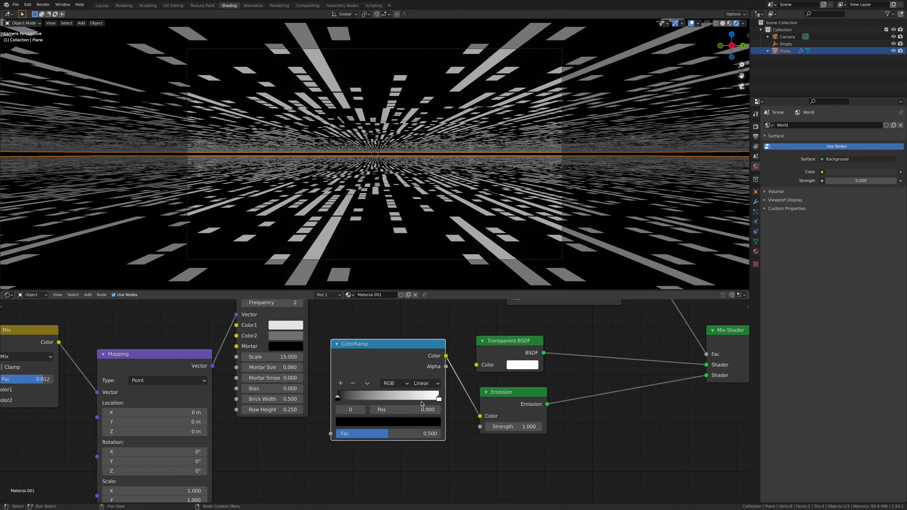
{"action": "left_click", "coordinate": [436, 425]}
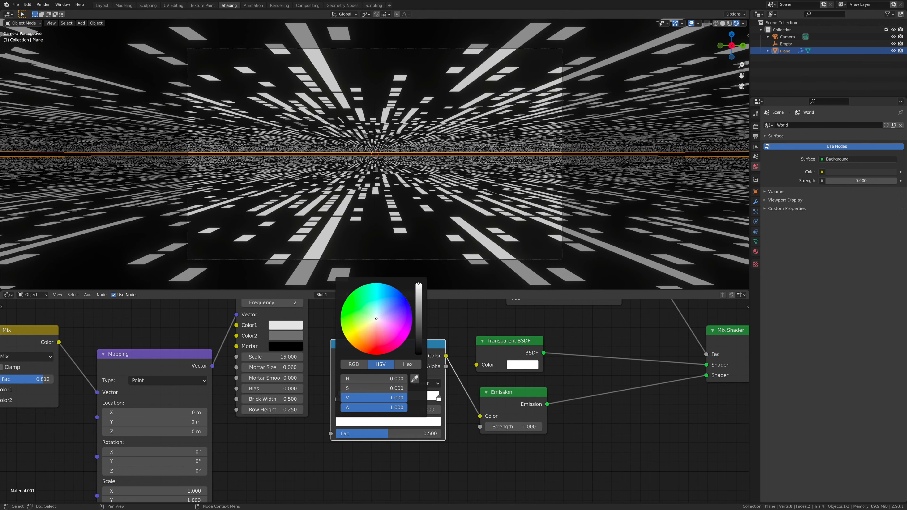
{"action": "left_click_drag", "start_coordinate": [373, 336], "coordinate": [366, 349]}
Step: Change the ColorRamp's last stop to blue with hue 0.653, saturation 0.919 and value 1
{"action": "left_click", "coordinate": [439, 397]}
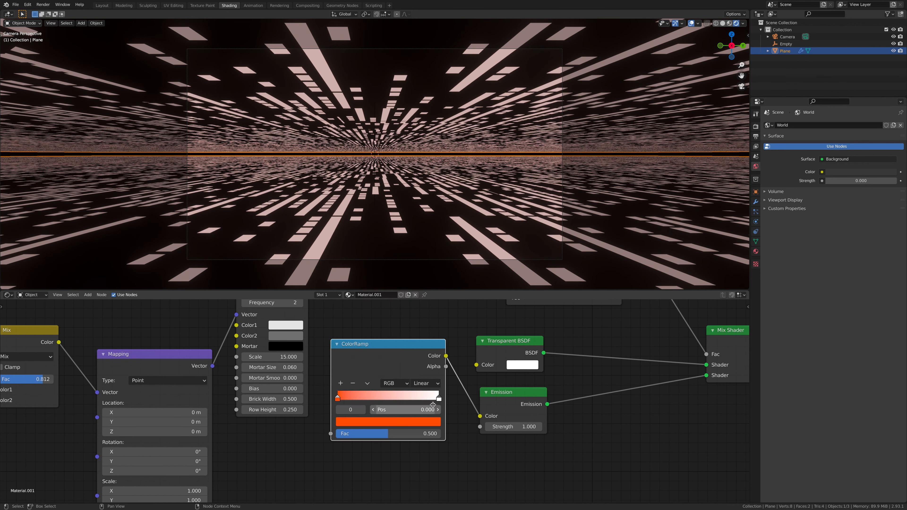
{"action": "left_click", "coordinate": [434, 422]}
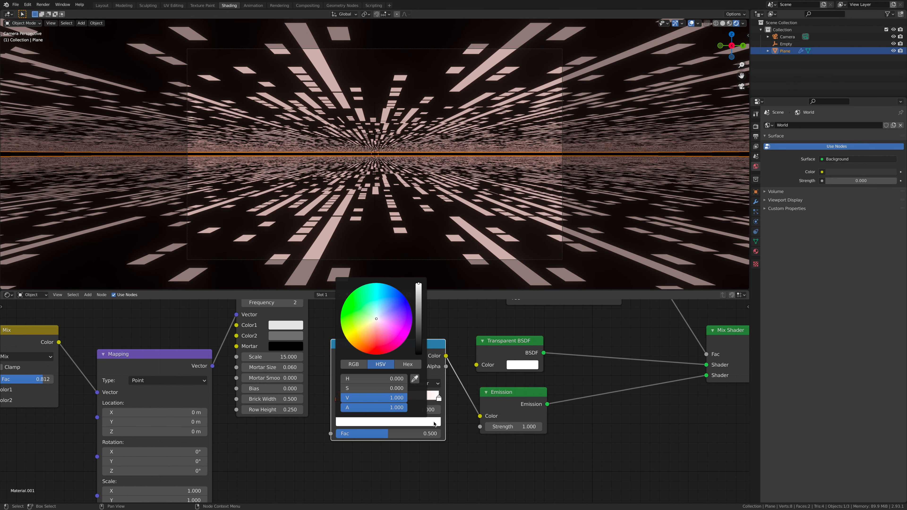
{"action": "left_click", "coordinate": [395, 305]}
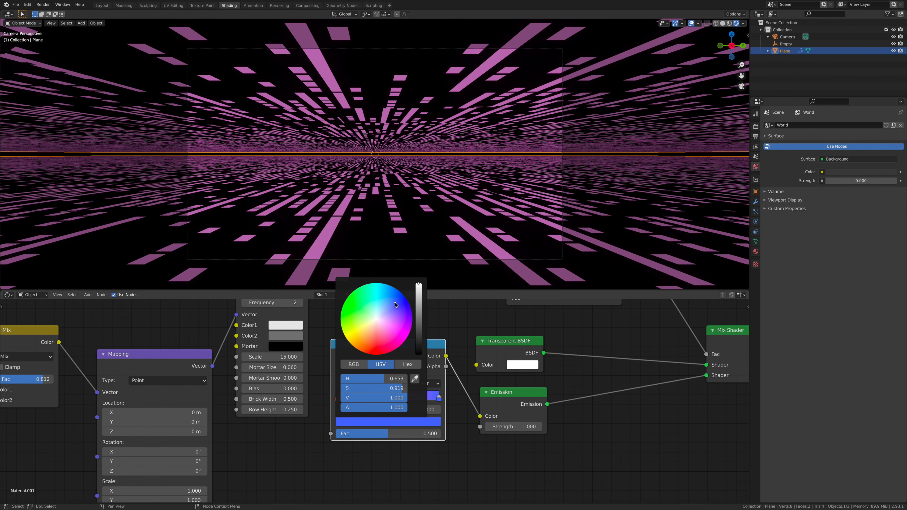
{"action": "scroll", "coordinate": [311, 430], "scroll_direction": "down", "scroll_amount": 4}
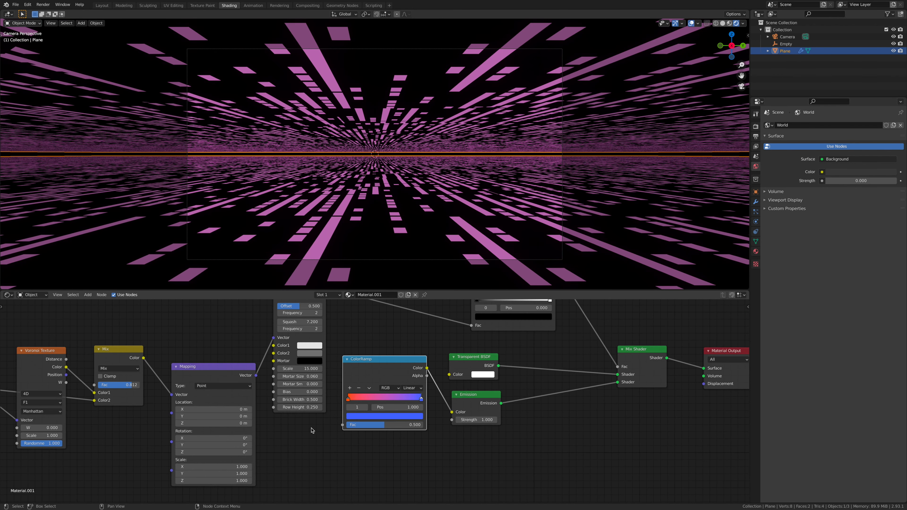
Step: Connect the Brick Texture's Color output to the orange-blue ColorRamp's Fac and switch the ramp to Constant interpolation
{"action": "middle_click_drag", "start_coordinate": [311, 430], "coordinate": [325, 456]}
{"action": "left_click_drag", "start_coordinate": [358, 356], "coordinate": [368, 442]}
{"action": "left_click", "coordinate": [412, 420]}
{"action": "left_click", "coordinate": [418, 445]}
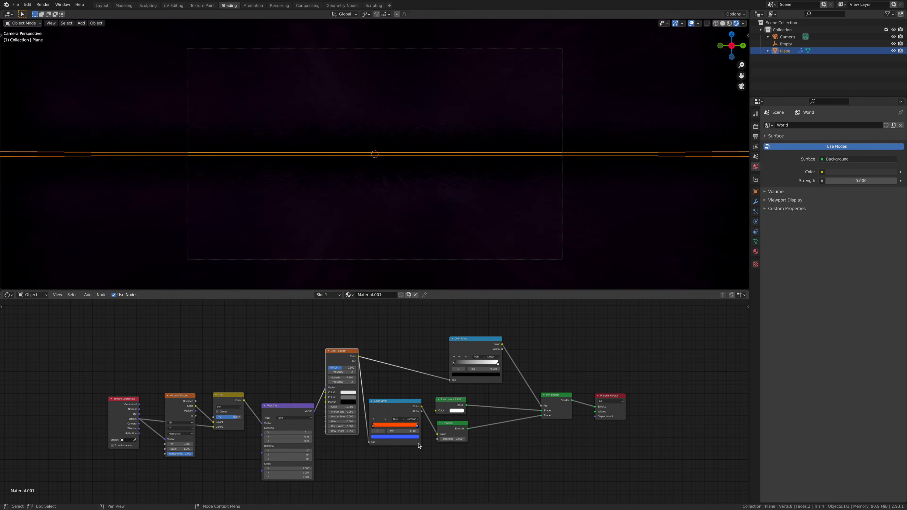
Step: Set the orange-blue ramp to Ease interpolation and bring its stops close together, with the blue stop at 0.63
{"action": "scroll", "coordinate": [419, 445], "scroll_direction": "up", "scroll_amount": 3}
{"action": "left_click_drag", "start_coordinate": [462, 452], "coordinate": [432, 452]}
{"action": "left_click", "coordinate": [451, 437]}
{"action": "left_click", "coordinate": [452, 447]}
{"action": "left_click_drag", "start_coordinate": [370, 451], "coordinate": [420, 459]}
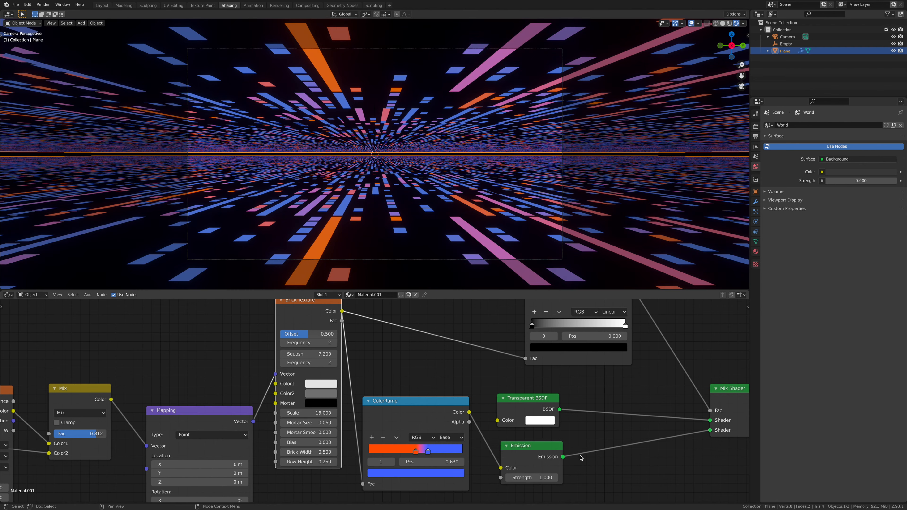
Step: Set the Emission strength to 5
{"action": "left_click", "coordinate": [542, 478]}
{"action": "type", "text": "5"}
{"action": "key", "text": "Return"}
Step: Set the Brick Texture's scale to 10
{"action": "left_click", "coordinate": [304, 415]}
{"action": "key", "text": "BackSpace"}
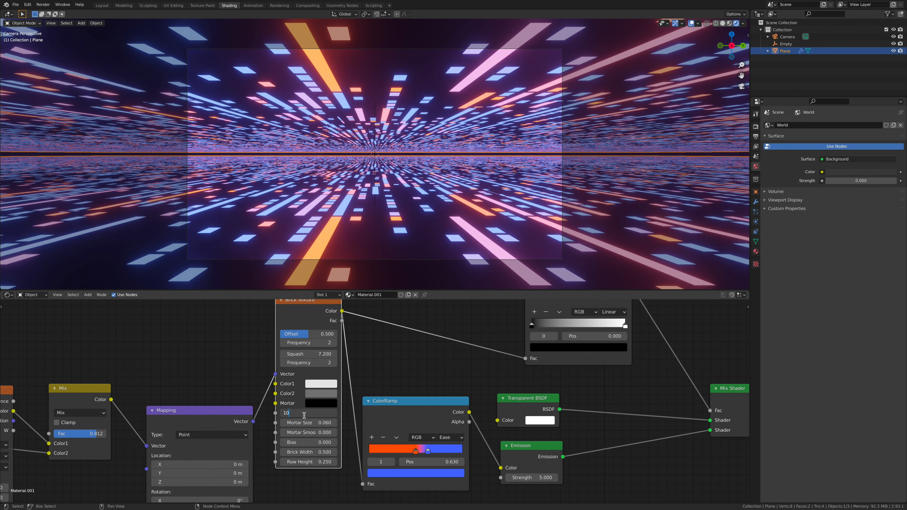
{"action": "type", "text": "10"}
{"action": "key", "text": "Return"}
{"action": "scroll", "coordinate": [378, 363], "scroll_direction": "down", "scroll_amount": 1}
{"action": "scroll", "coordinate": [390, 309], "scroll_direction": "down", "scroll_amount": 1}
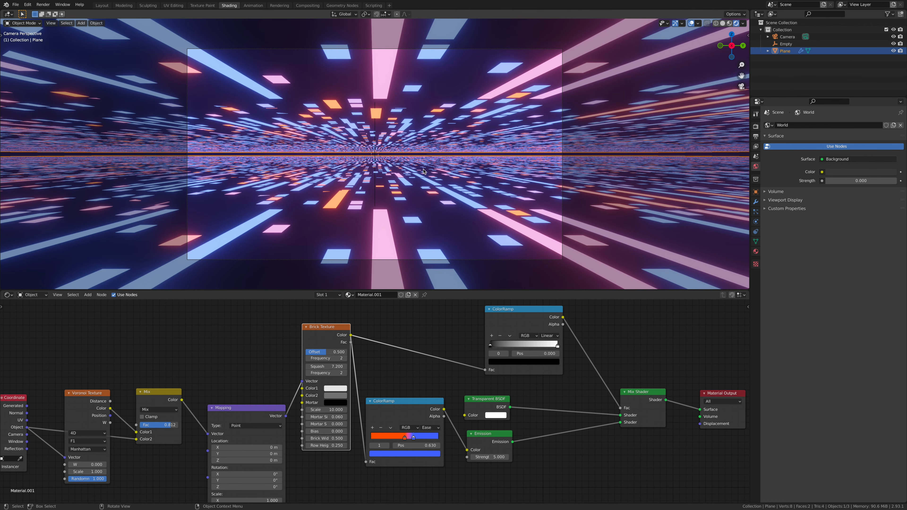
Step: Duplicate the plane in place and switch the 3D viewport to solid shading
{"action": "key", "text": "shift+d"}
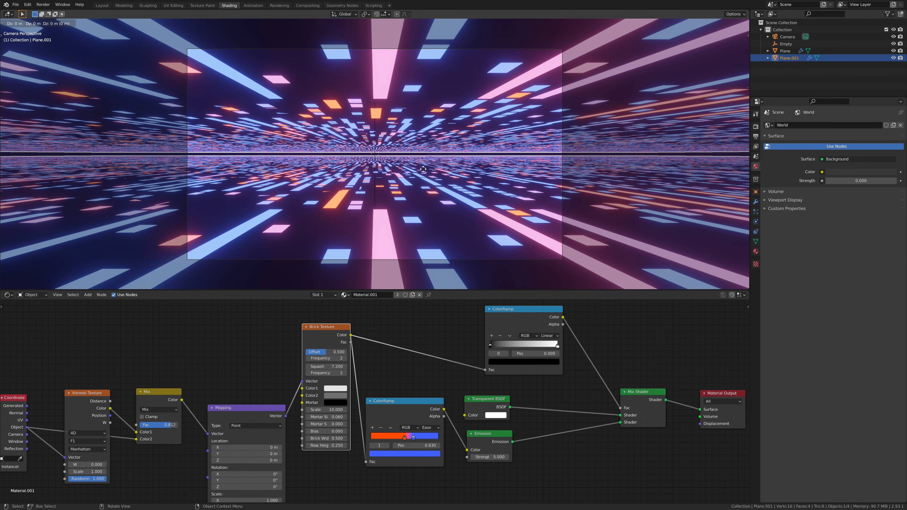
{"action": "key", "text": "z"}
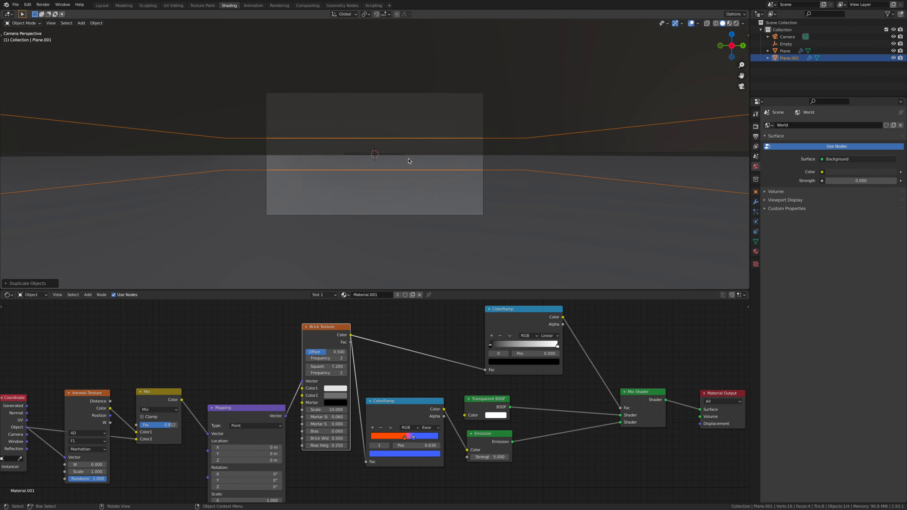
{"action": "middle_click_drag", "start_coordinate": [409, 161], "coordinate": [367, 86]}
{"action": "scroll", "coordinate": [389, 166], "scroll_direction": "down", "scroll_amount": 12}
{"action": "scroll", "coordinate": [390, 166], "scroll_direction": "up", "scroll_amount": 6}
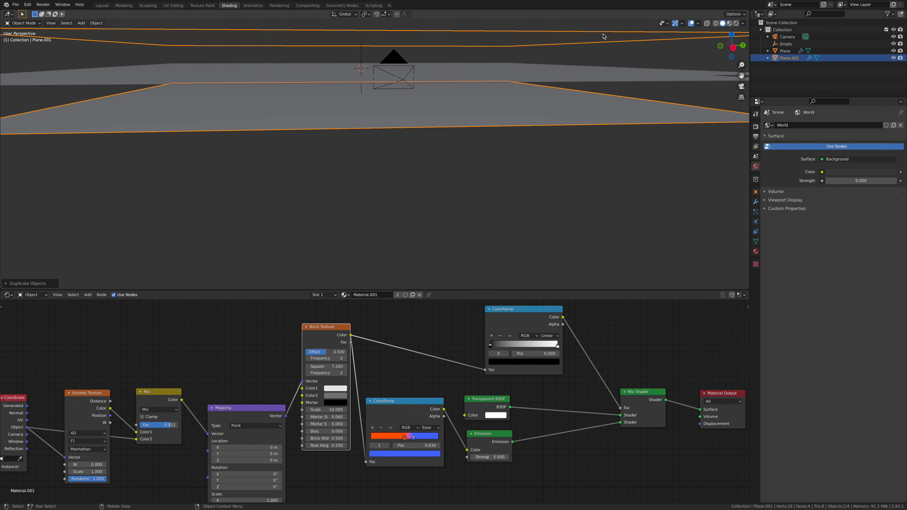
Step: Look through the camera in material preview shading and move the duplicated plane along Z toward the tunnel's centre
{"action": "left_click", "coordinate": [50, 23]}
{"action": "mouse_move", "coordinate": [76, 95]}
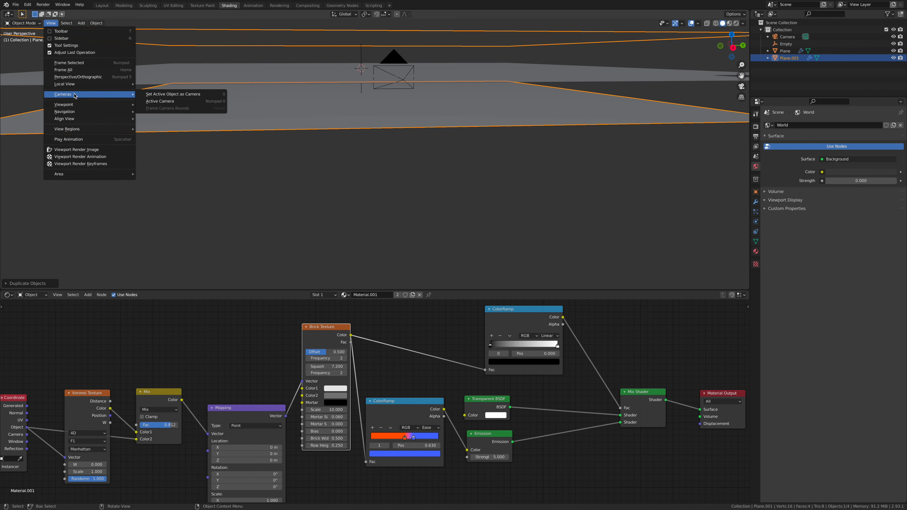
{"action": "left_click", "coordinate": [150, 104]}
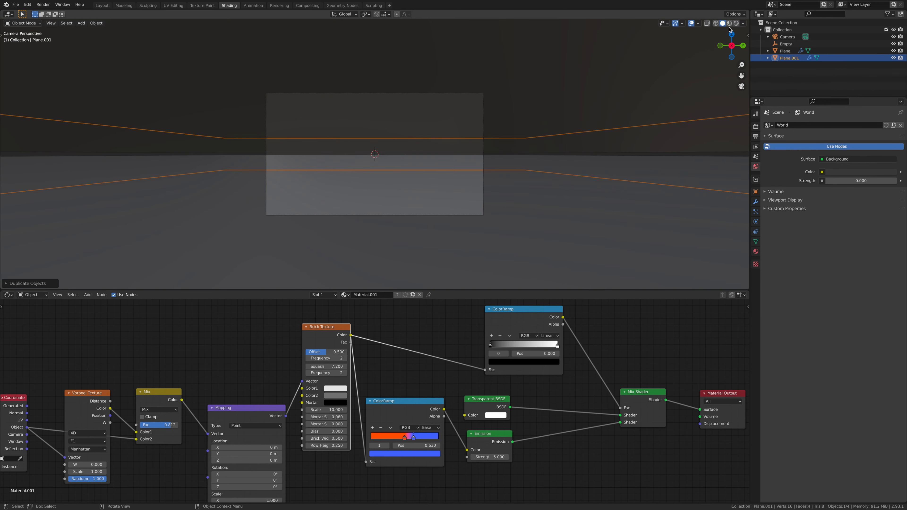
{"action": "left_click", "coordinate": [730, 24]}
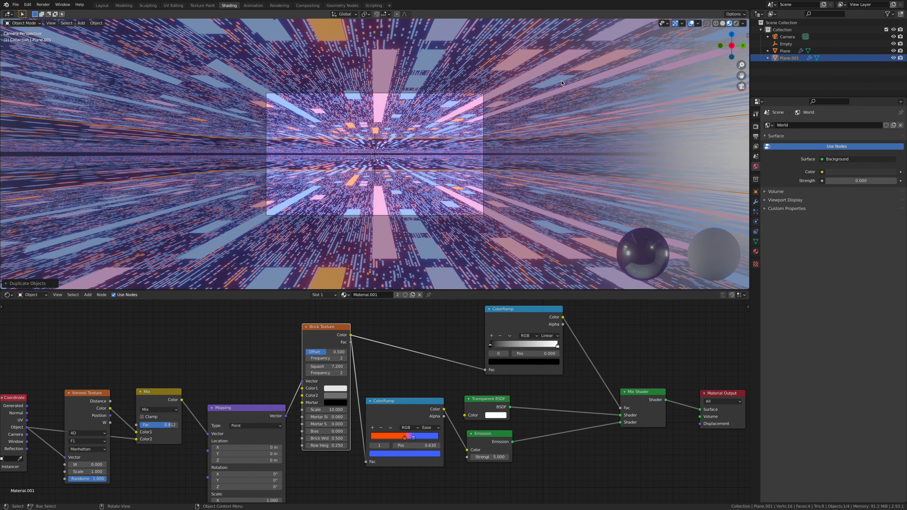
{"action": "key", "text": "g"}
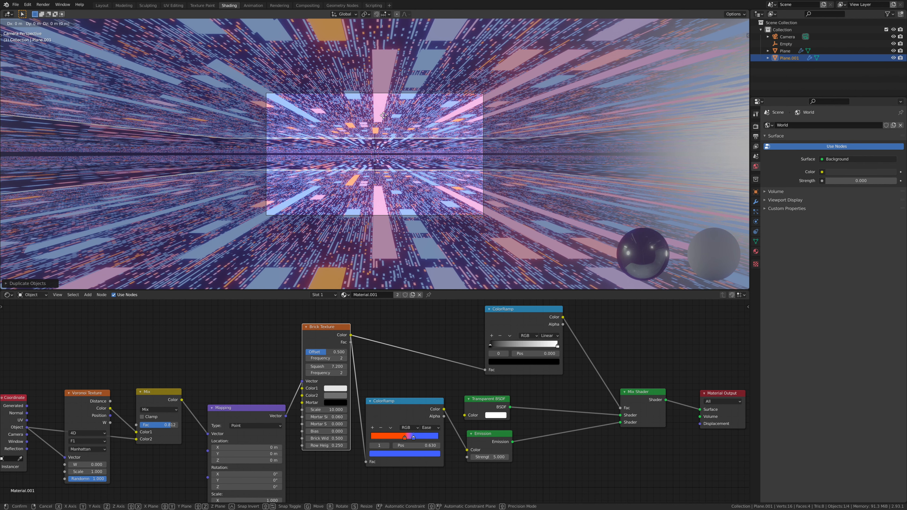
{"action": "key", "text": "z"}
{"action": "left_click", "coordinate": [383, 127]}
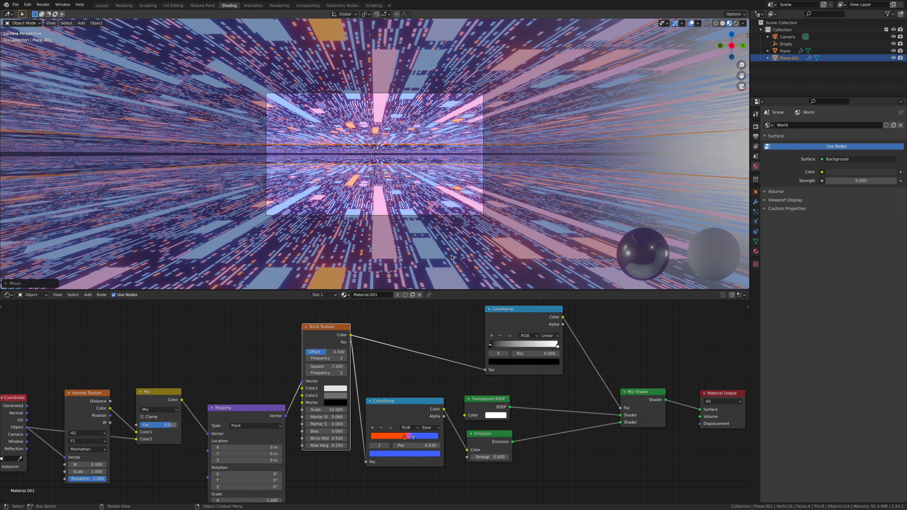
Step: Give the duplicated plane its own copy of the material and set that material's Emission strength to 2
{"action": "left_click", "coordinate": [412, 295]}
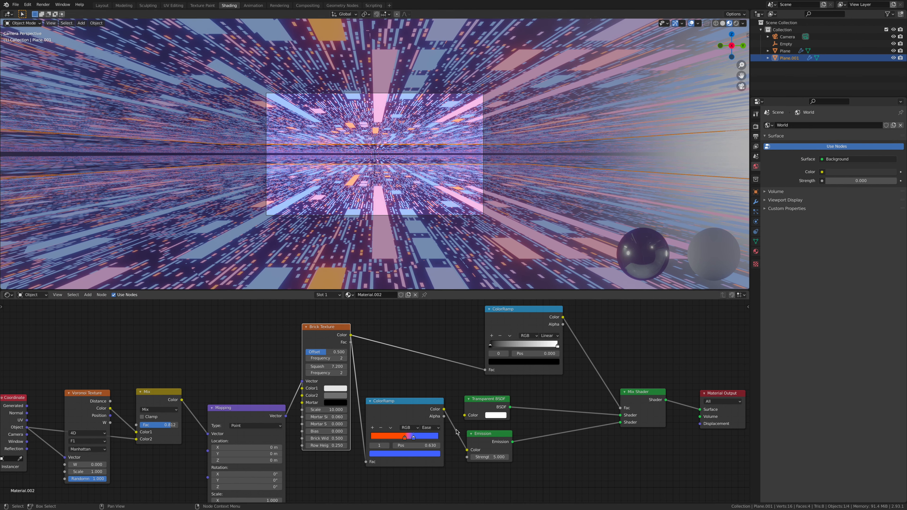
{"action": "left_click", "coordinate": [500, 456]}
{"action": "key", "text": "BackSpace"}
{"action": "type", "text": "2"}
{"action": "key", "text": "Return"}
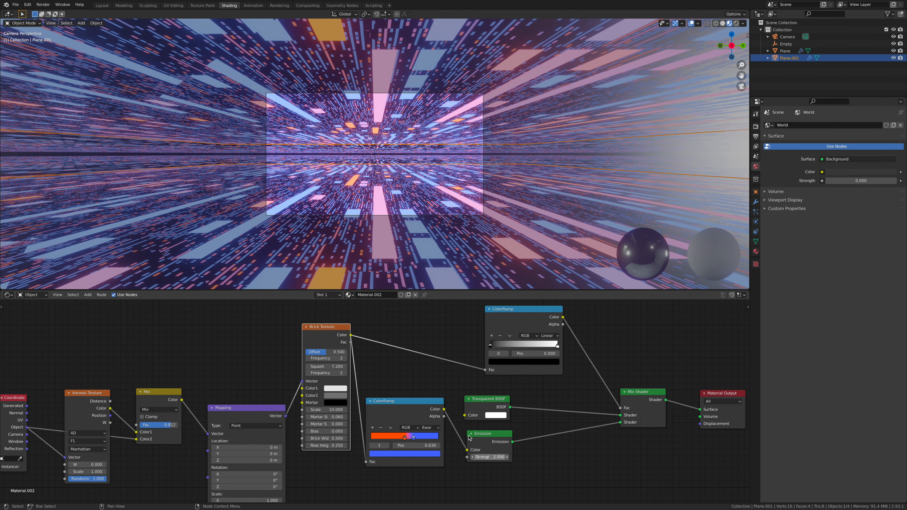
Step: Increase the Brick Texture's mortar size in the duplicated plane's material by four increments
{"action": "scroll", "coordinate": [447, 425], "scroll_direction": "up", "scroll_amount": 2}
{"action": "middle_click_drag", "start_coordinate": [488, 405], "coordinate": [463, 380]}
{"action": "scroll", "coordinate": [463, 381], "scroll_direction": "up", "scroll_amount": 3}
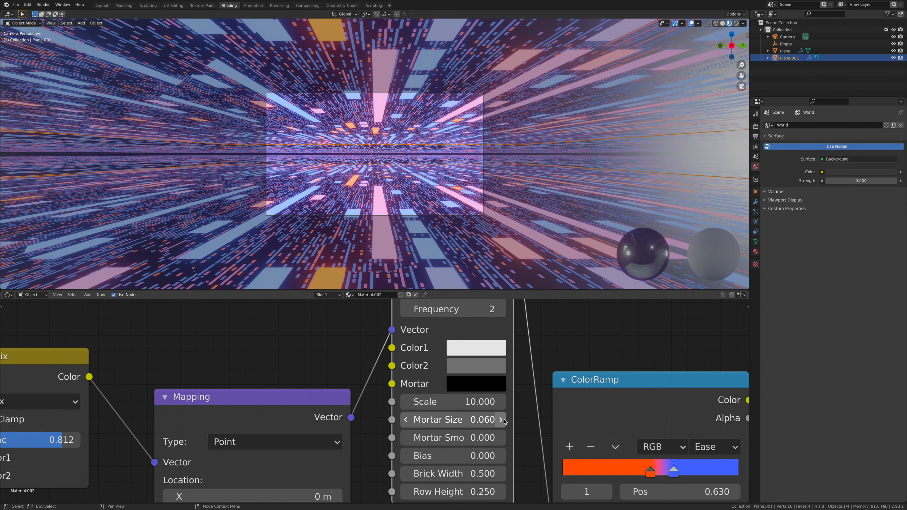
{"action": "left_click", "coordinate": [502, 420]}
{"action": "left_click", "coordinate": [501, 420]}
{"action": "left_click", "coordinate": [501, 421]}
{"action": "left_click", "coordinate": [502, 420]}
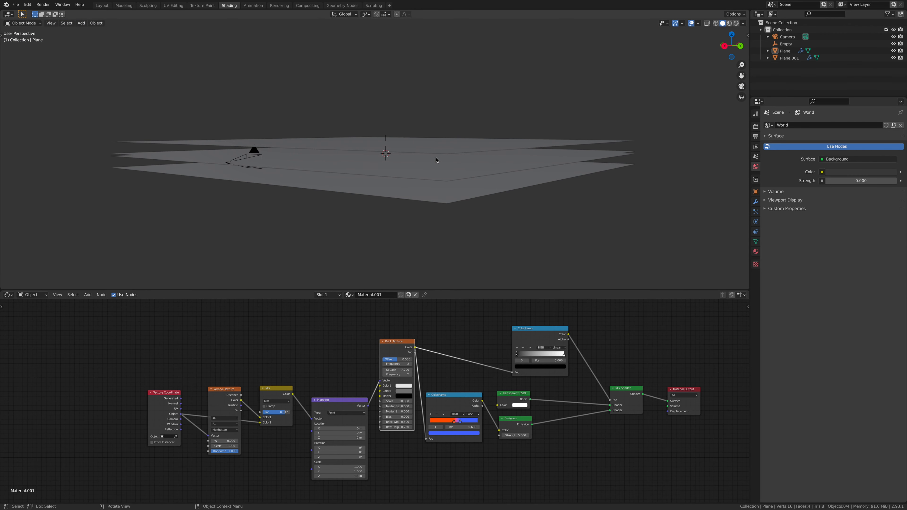
Step: Select both planes and move them into a new collection named plane
{"action": "left_click", "coordinate": [791, 59]}
{"action": "left_click", "coordinate": [787, 52], "text": "ctrl"}
{"action": "left_click", "coordinate": [787, 52]}
{"action": "left_click", "coordinate": [787, 57], "text": "shift"}
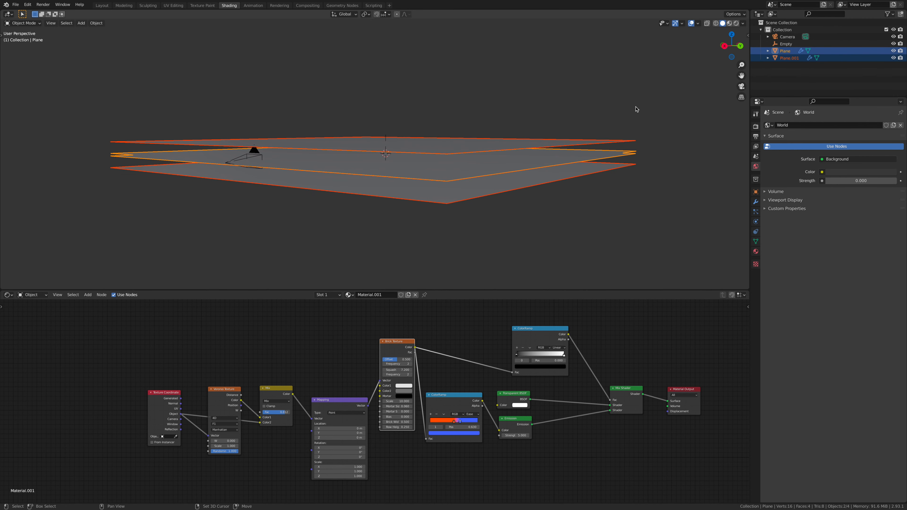
{"action": "key", "text": "m"}
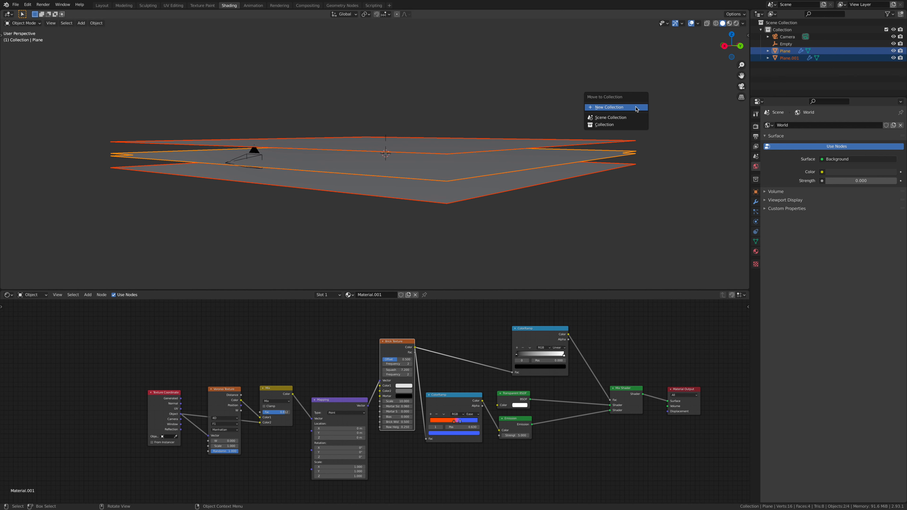
{"action": "left_click", "coordinate": [637, 109]}
{"action": "key", "text": "BackSpace"}
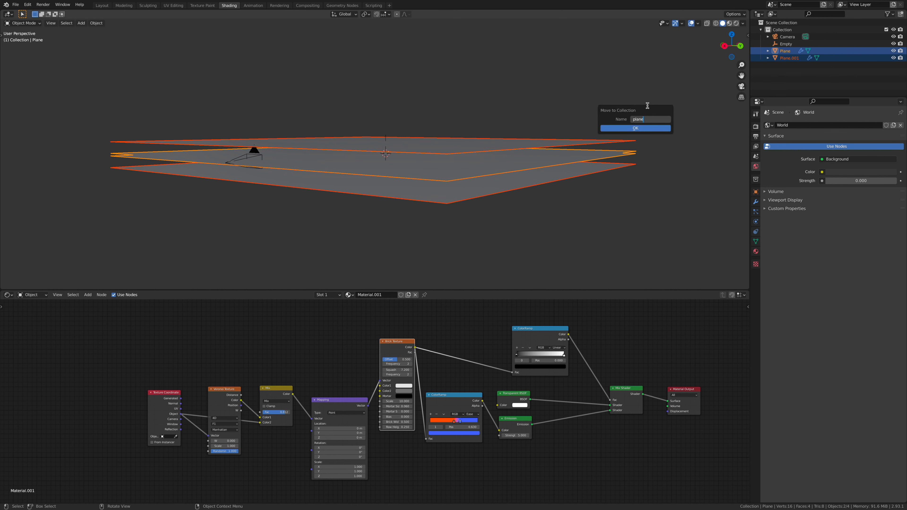
{"action": "left_click", "coordinate": [644, 129]}
{"action": "left_click", "coordinate": [760, 52]}
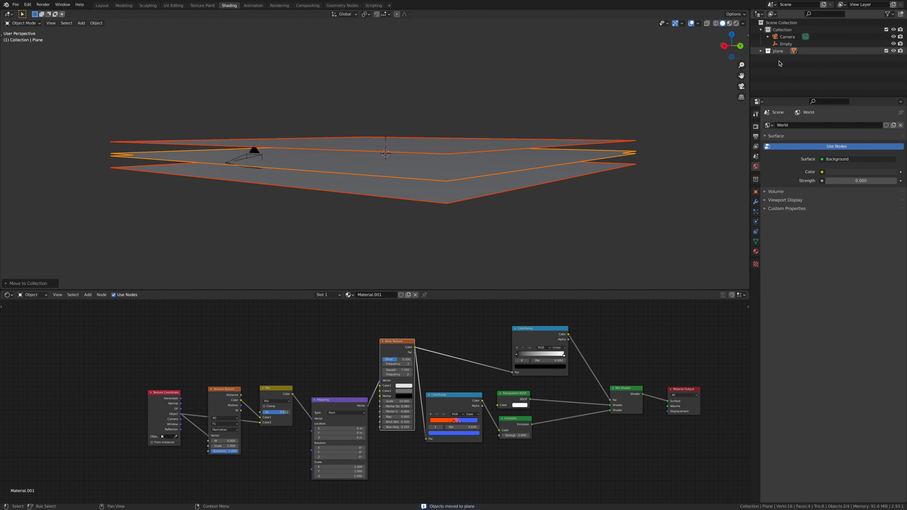
Step: Switch to the Layout workspace and view the planes from the top, leaving room on their negative X side
{"action": "left_click", "coordinate": [732, 34]}
{"action": "scroll", "coordinate": [535, 153], "scroll_direction": "down", "scroll_amount": 5}
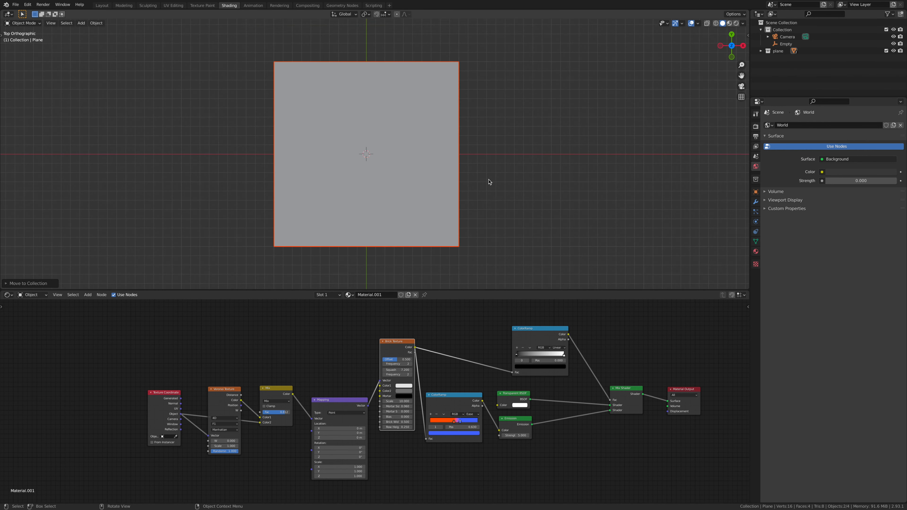
{"action": "middle_click_drag", "start_coordinate": [252, 113], "coordinate": [383, 133], "text": "shift"}
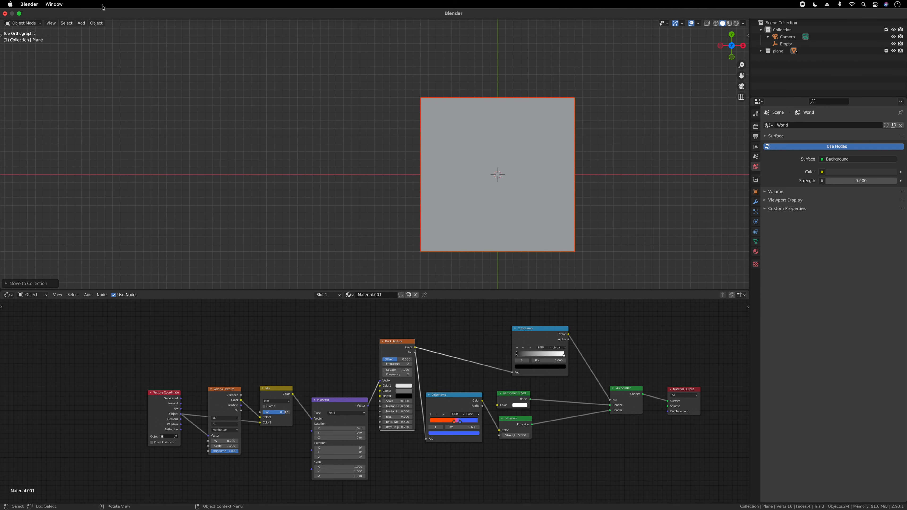
{"action": "left_click", "coordinate": [99, 8]}
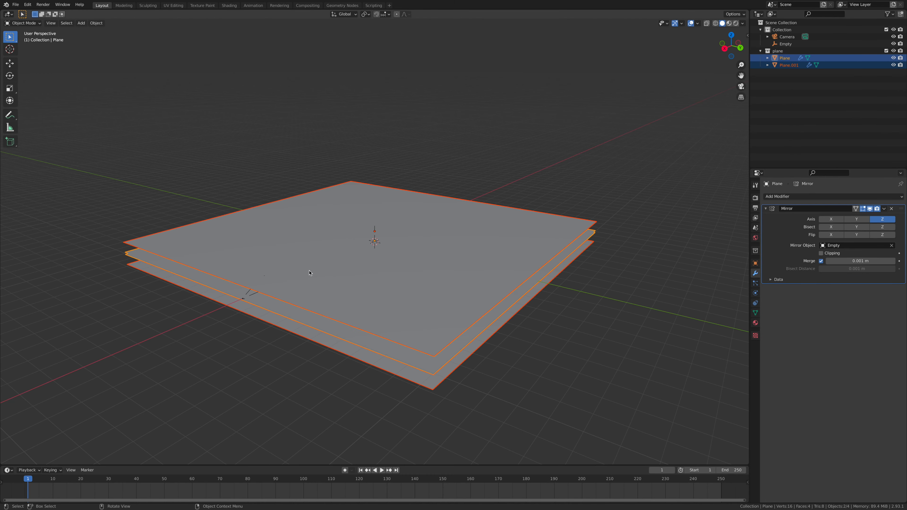
{"action": "scroll", "coordinate": [375, 240], "scroll_direction": "up", "scroll_amount": 2}
{"action": "left_click", "coordinate": [731, 36]}
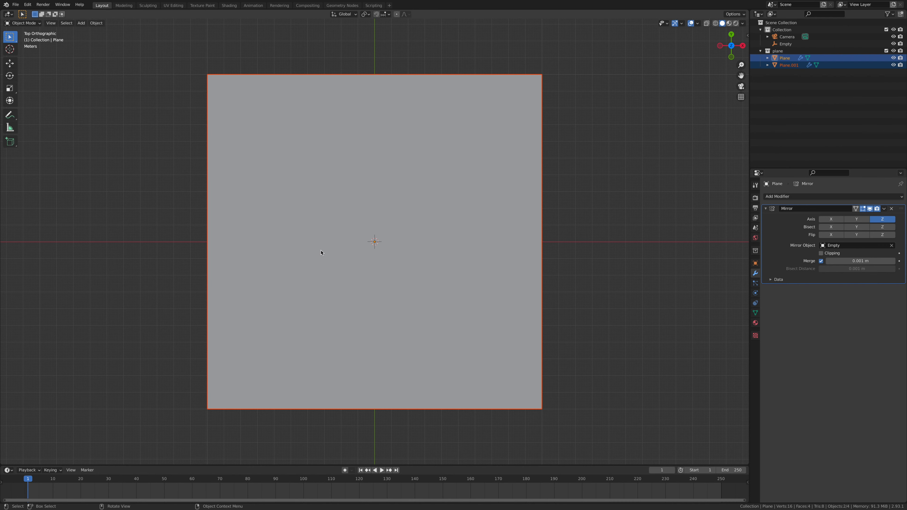
{"action": "middle_click_drag", "start_coordinate": [414, 271], "coordinate": [556, 290], "text": "shift"}
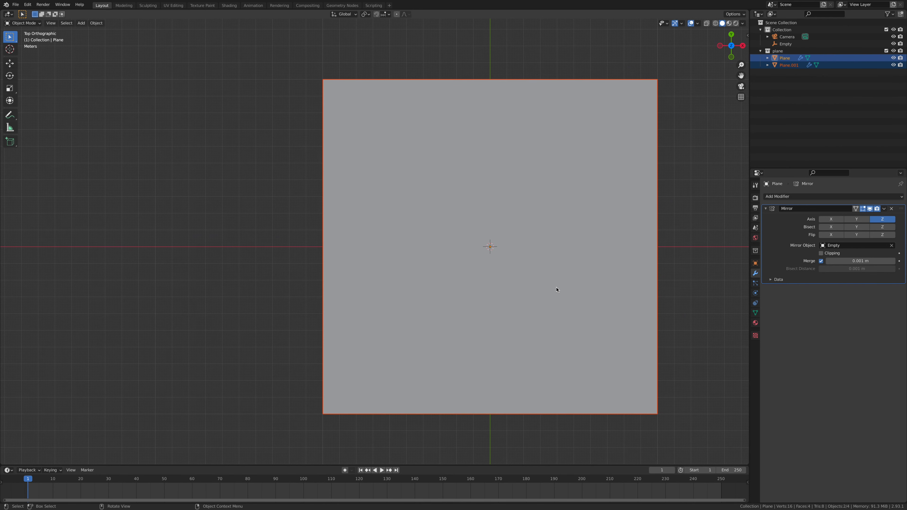
Step: Add an instance of the plane collection and move it -20 m along X, beside the original planes
{"action": "left_click", "coordinate": [706, 24]}
{"action": "left_click", "coordinate": [706, 24]}
{"action": "key", "text": "shift+a"}
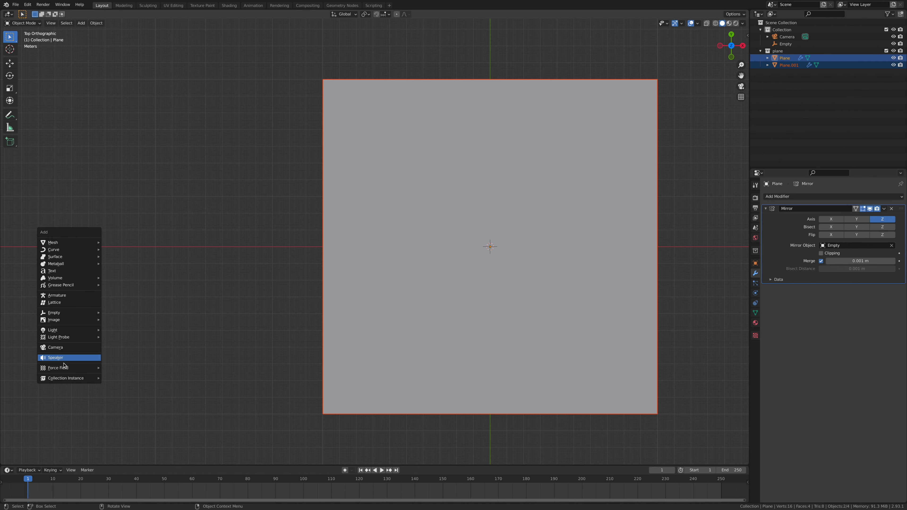
{"action": "mouse_move", "coordinate": [61, 379]}
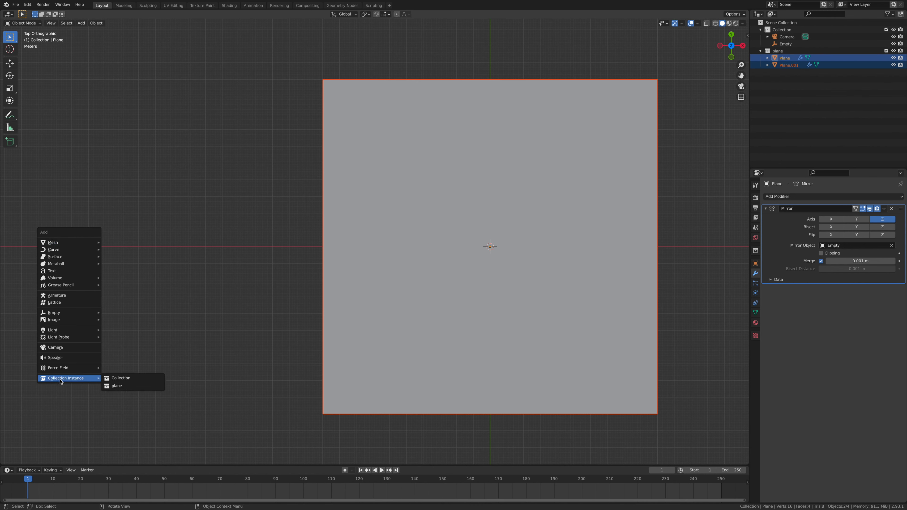
{"action": "left_click", "coordinate": [123, 386]}
{"action": "key", "text": "g"}
{"action": "key", "text": "x"}
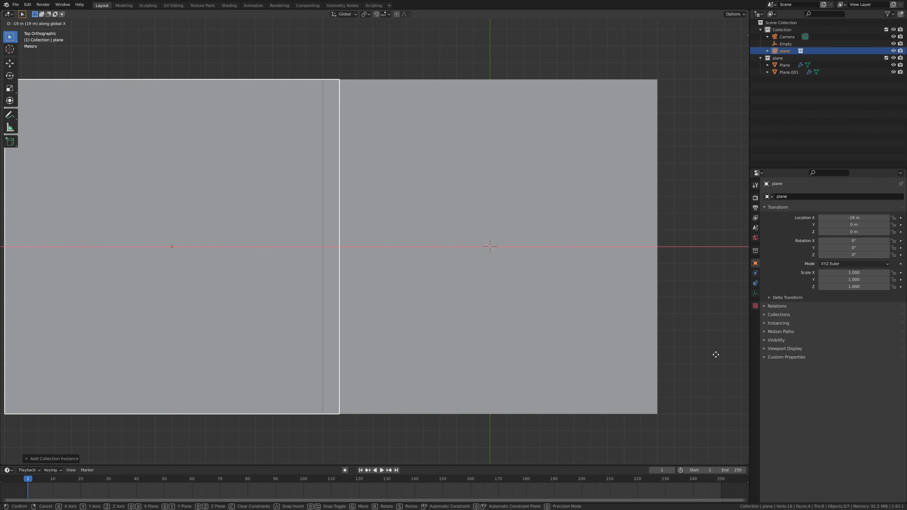
{"action": "left_click", "coordinate": [699, 363]}
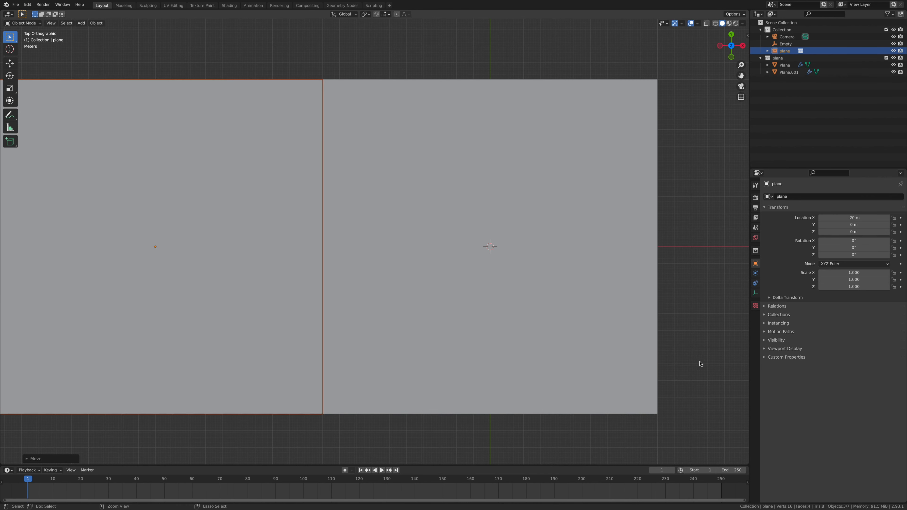
Step: Duplicate the collection instance twice along negative X, placing the copies at X -40 m and -60 m
{"action": "scroll", "coordinate": [544, 378], "scroll_direction": "down", "scroll_amount": 3}
{"action": "middle_click_drag", "start_coordinate": [344, 359], "coordinate": [635, 357], "text": "shift"}
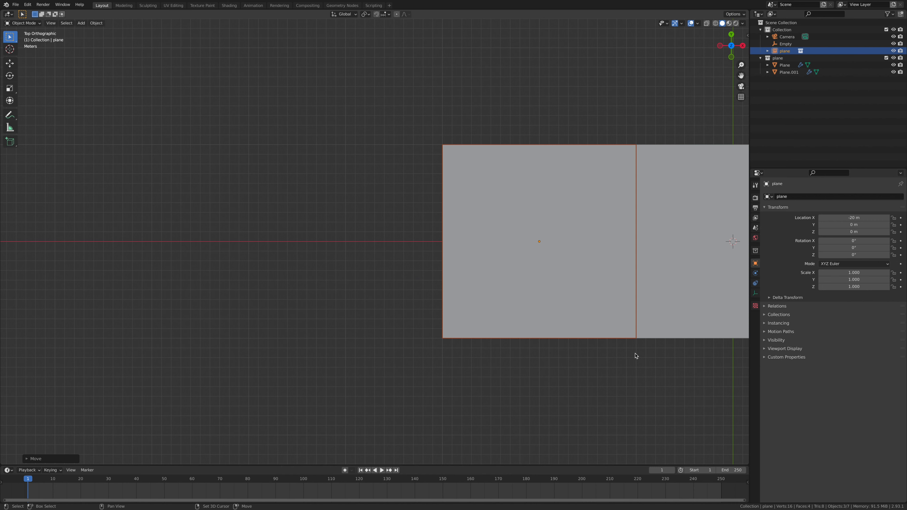
{"action": "key", "text": "shift+d"}
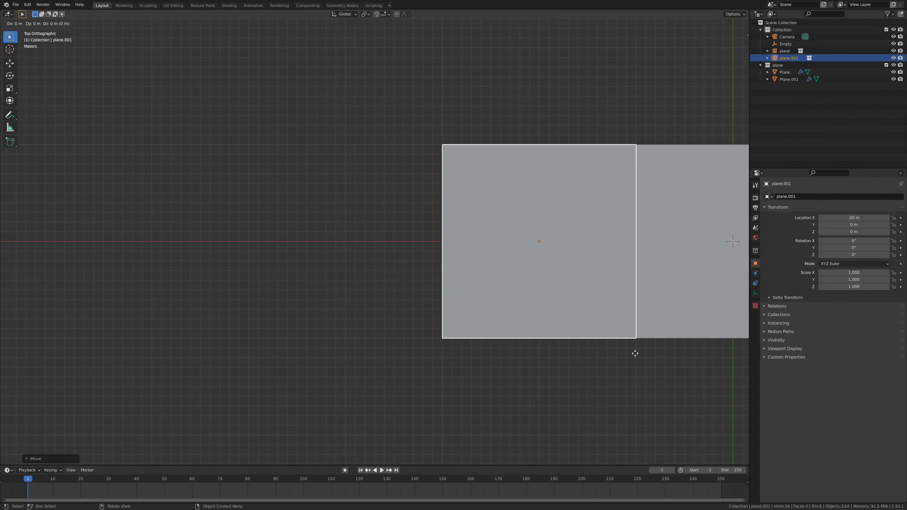
{"action": "left_click", "coordinate": [432, 370]}
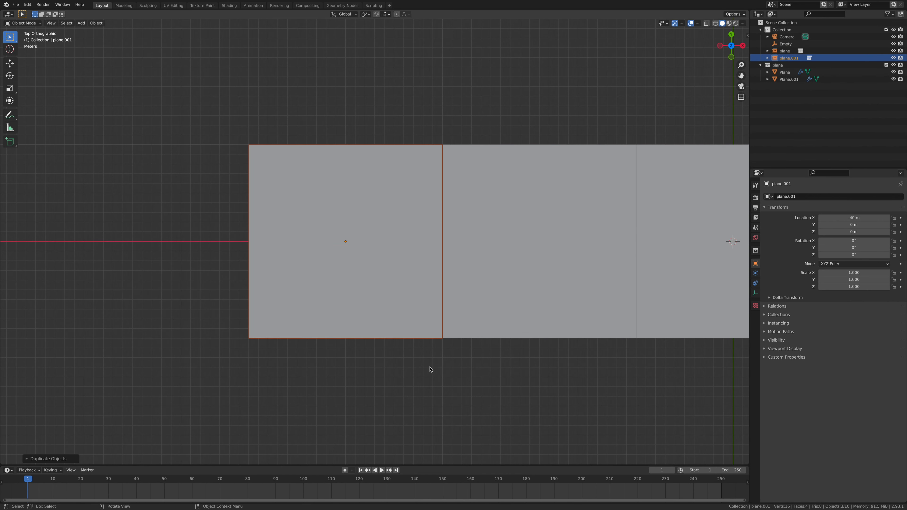
{"action": "key", "text": "shift+d"}
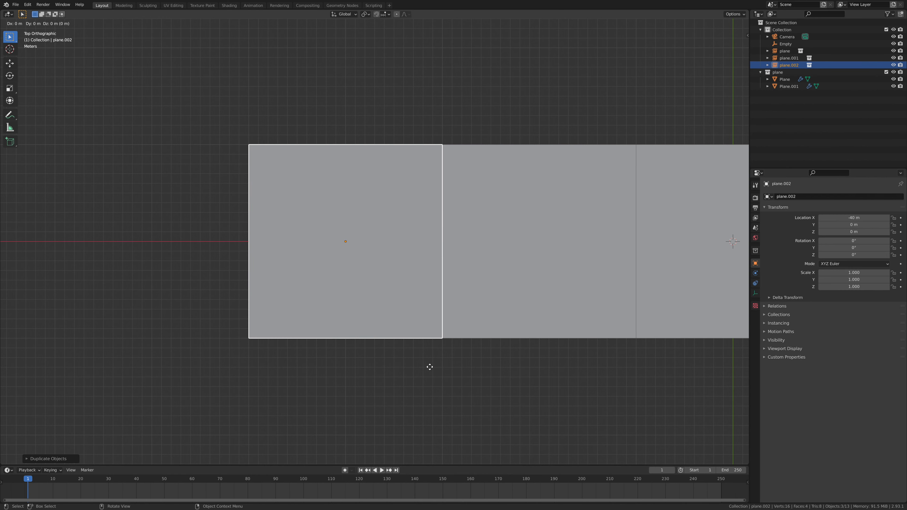
{"action": "left_click", "coordinate": [255, 364]}
Step: Extend the row with two more instance duplicates along negative X, at -80 m and -100 m
{"action": "scroll", "coordinate": [247, 360], "scroll_direction": "down", "scroll_amount": 5}
{"action": "middle_click_drag", "start_coordinate": [247, 360], "coordinate": [378, 366], "text": "shift"}
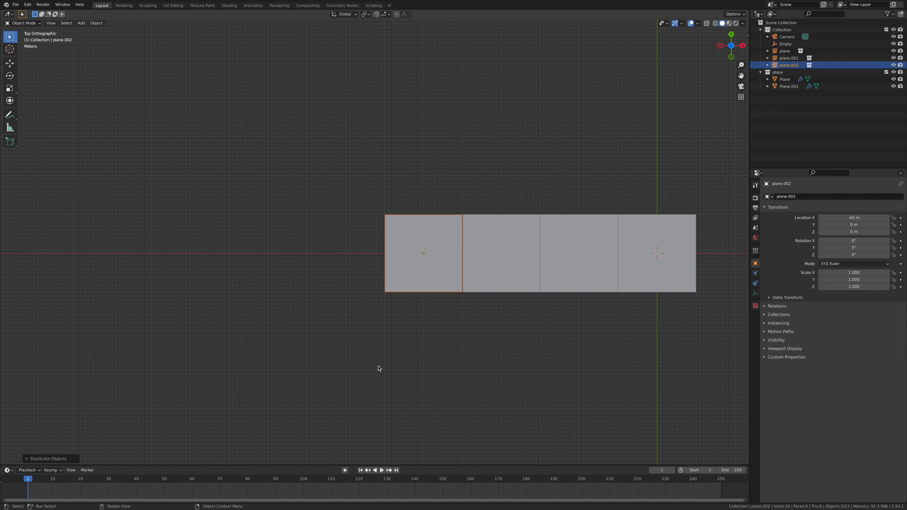
{"action": "key", "text": "shift+d"}
{"action": "key", "text": "x"}
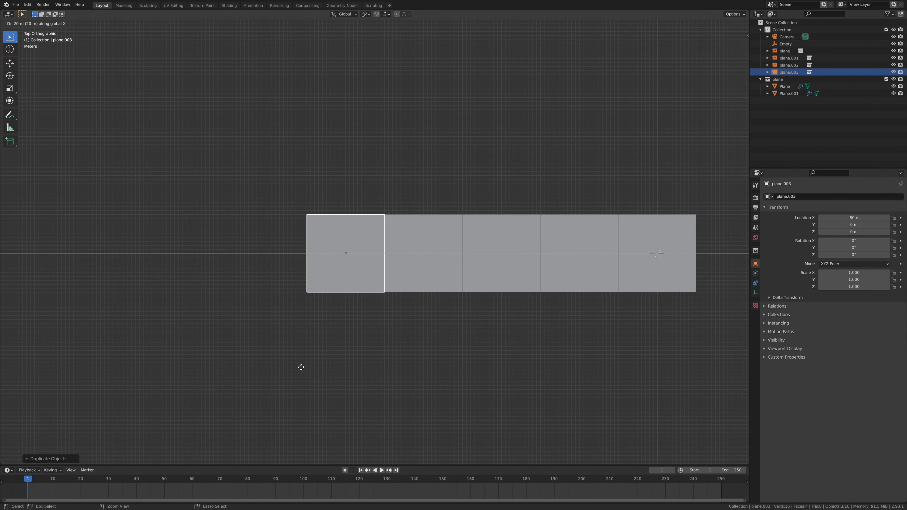
{"action": "left_click", "coordinate": [299, 371]}
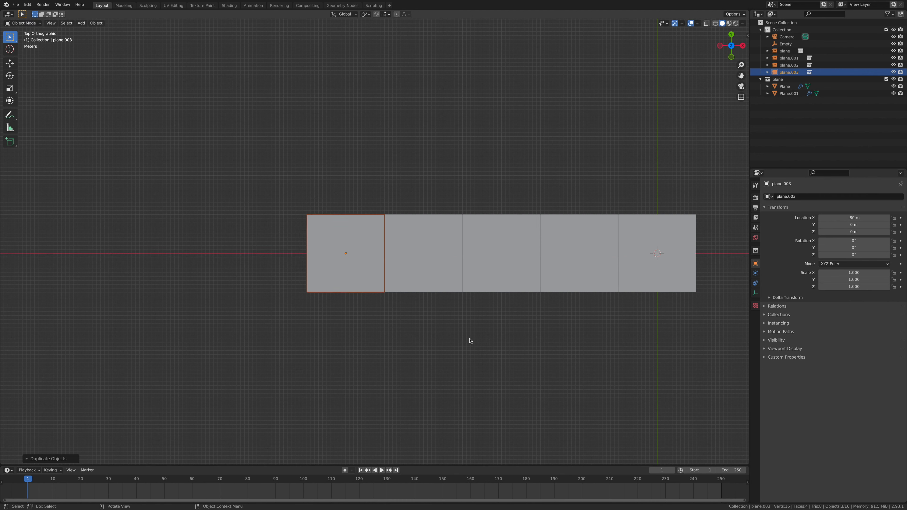
{"action": "key", "text": "shift+d"}
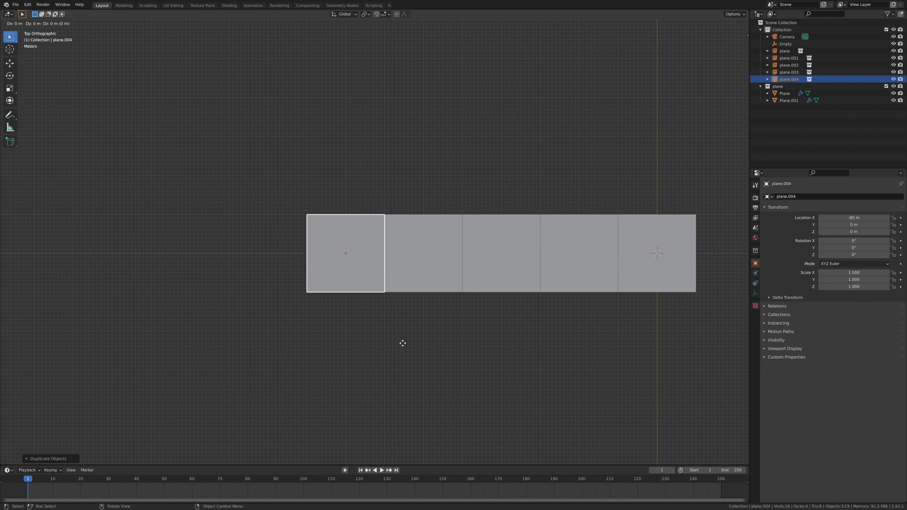
{"action": "key", "text": "x"}
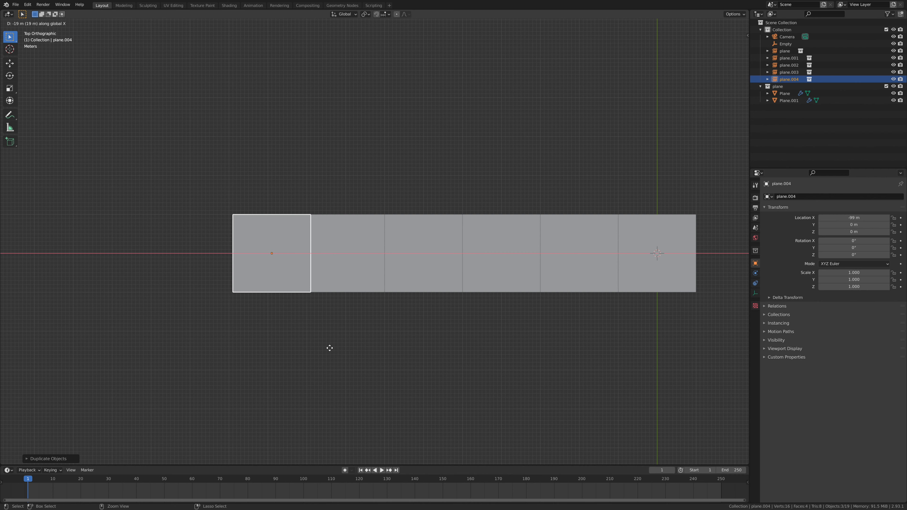
{"action": "left_click", "coordinate": [315, 352]}
Step: Add the final two instance duplicates along X, placing them at -120 m and -140 m
{"action": "key", "text": "shift+d"}
{"action": "key", "text": "x"}
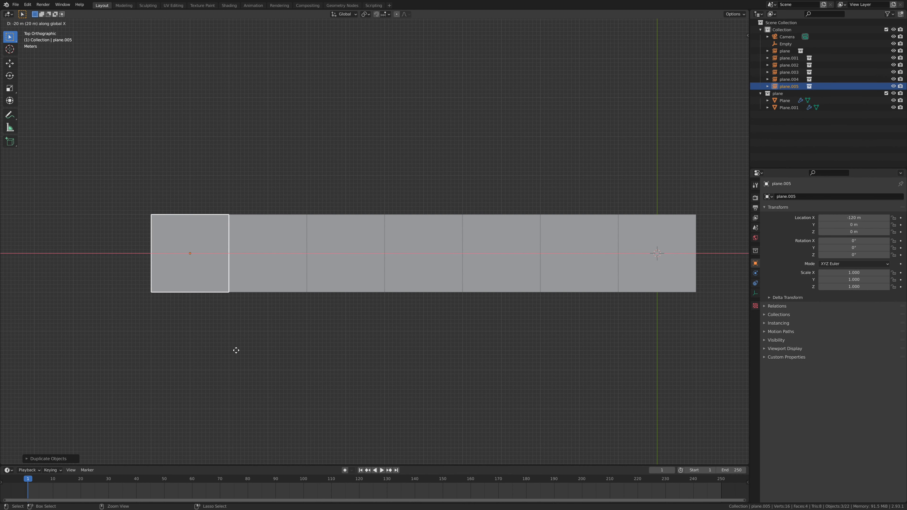
{"action": "left_click", "coordinate": [236, 353]}
{"action": "scroll", "coordinate": [293, 356], "scroll_direction": "down", "scroll_amount": 2}
{"action": "key", "text": "shift+d"}
{"action": "key", "text": "x"}
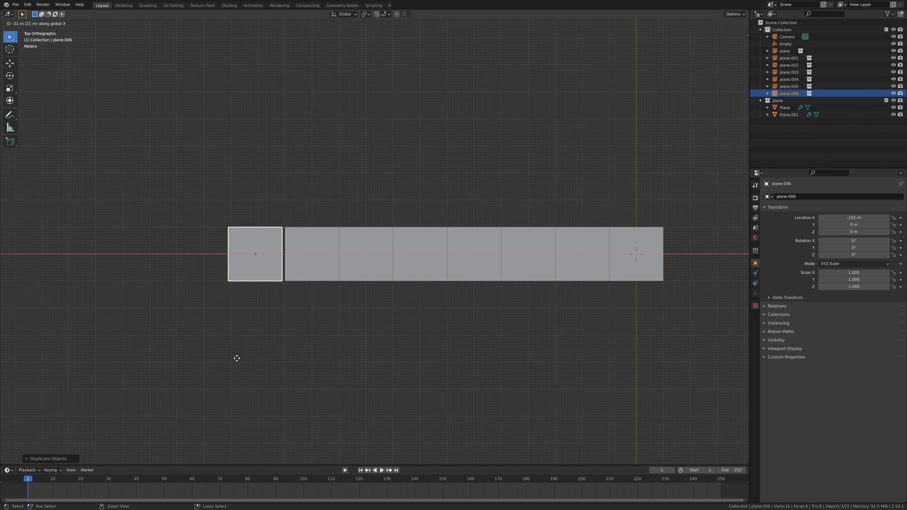
{"action": "left_click", "coordinate": [238, 359]}
Step: Deselect the last instance and inspect the finished row of planes, including through the active camera
{"action": "middle_click_drag", "start_coordinate": [591, 358], "coordinate": [563, 266]}
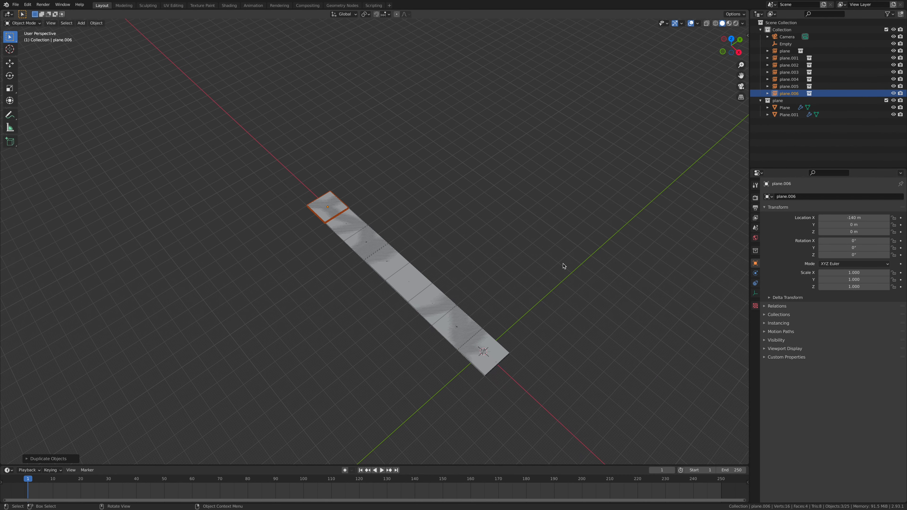
{"action": "left_click", "coordinate": [568, 279]}
{"action": "middle_click_drag", "start_coordinate": [607, 389], "coordinate": [243, 174]}
{"action": "left_click", "coordinate": [50, 23]}
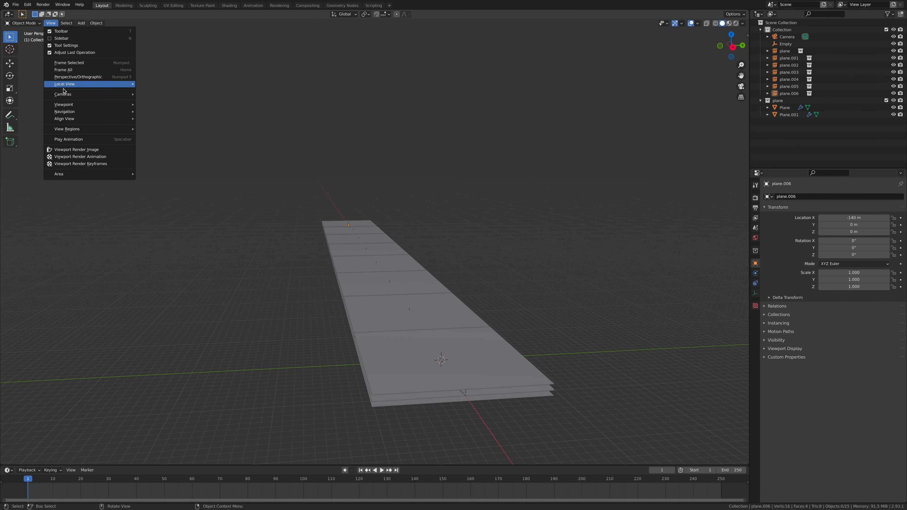
{"action": "mouse_move", "coordinate": [69, 95]}
{"action": "left_click", "coordinate": [167, 103]}
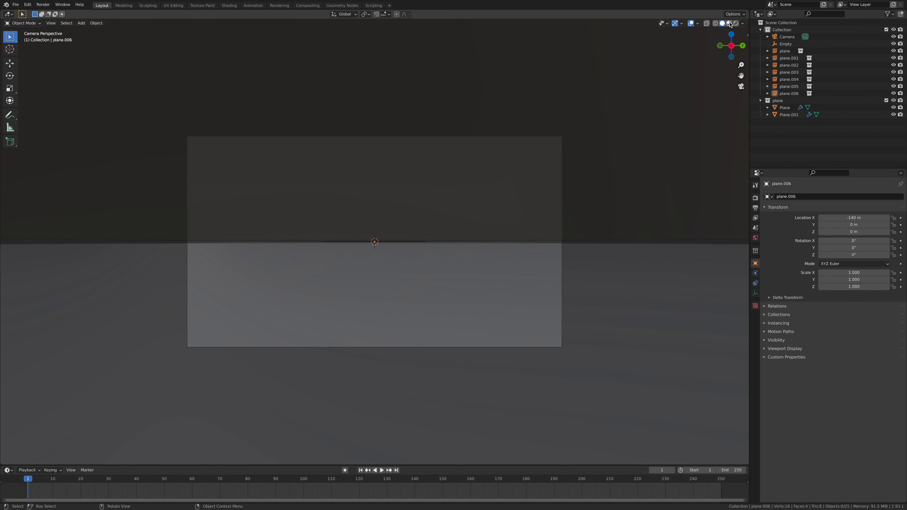
{"action": "middle_click_drag", "start_coordinate": [364, 178], "coordinate": [403, 253]}
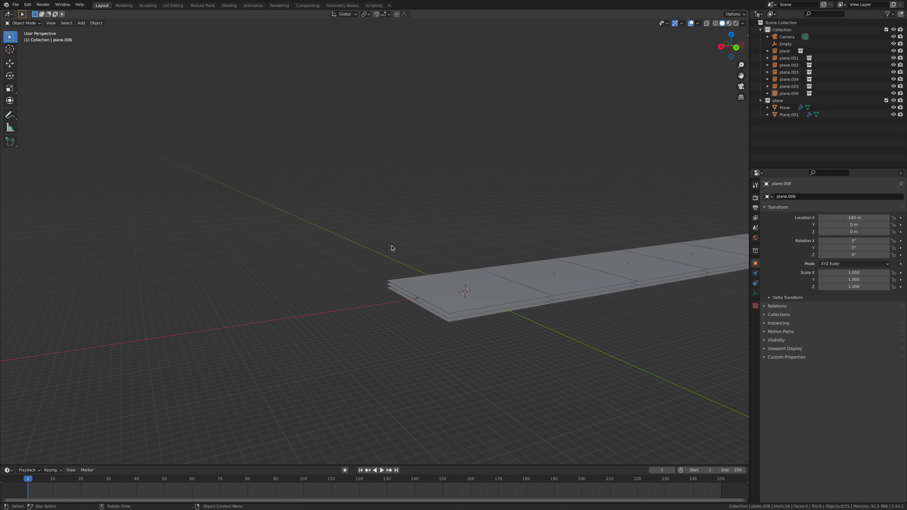
Step: Check the default F-curve interpolation in the animation preferences, and close the preferences
{"action": "left_click", "coordinate": [28, 5]}
{"action": "left_click", "coordinate": [34, 106]}
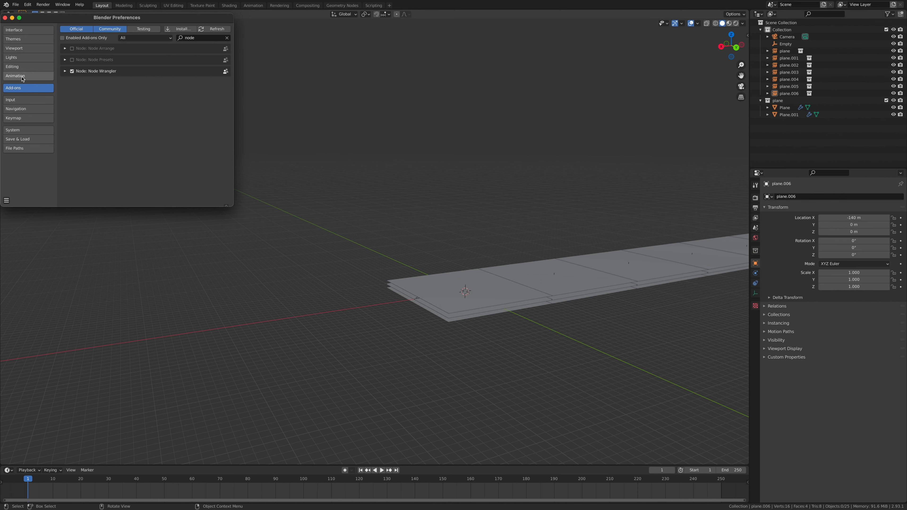
{"action": "left_click", "coordinate": [22, 78]}
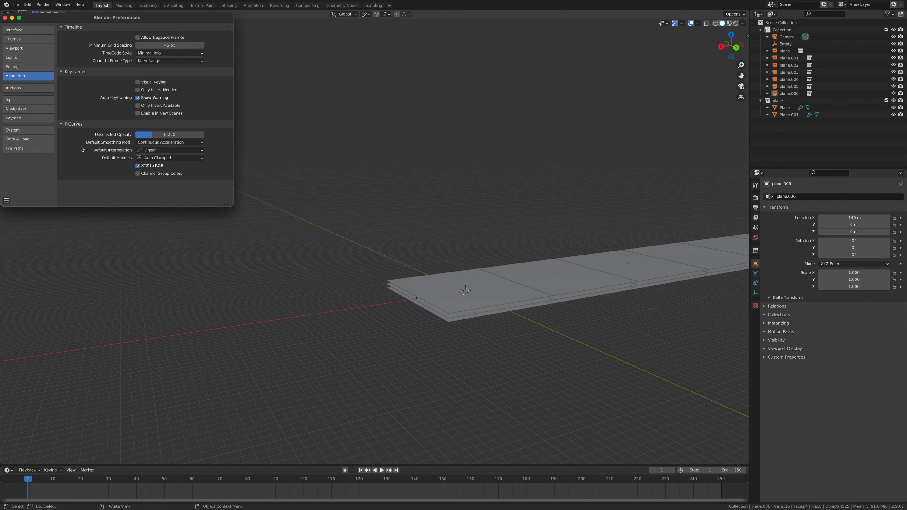
{"action": "left_click", "coordinate": [7, 19]}
Step: From the top view, select the camera and turn on X-ray display so it shows through the planes
{"action": "middle_click_drag", "start_coordinate": [445, 310], "coordinate": [416, 348]}
{"action": "left_click", "coordinate": [732, 36]}
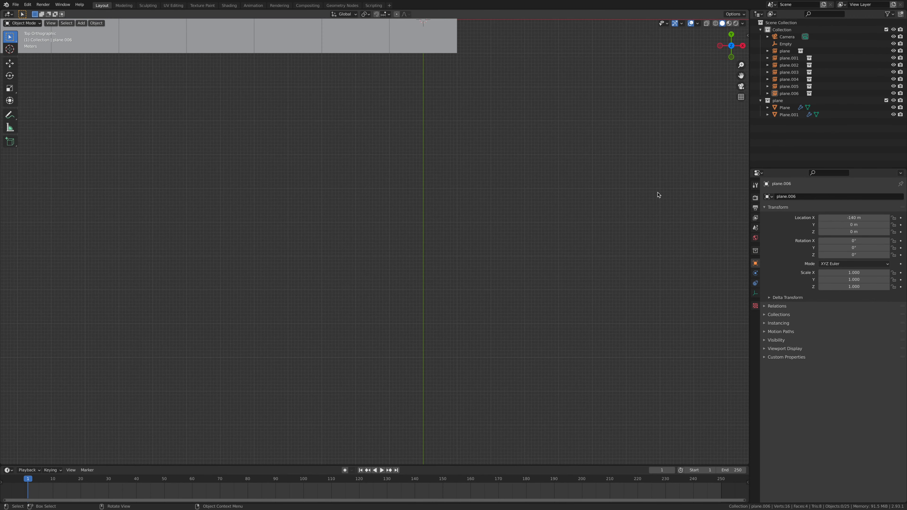
{"action": "middle_click_drag", "start_coordinate": [428, 105], "coordinate": [479, 316], "text": "shift"}
{"action": "scroll", "coordinate": [480, 315], "scroll_direction": "up", "scroll_amount": 6}
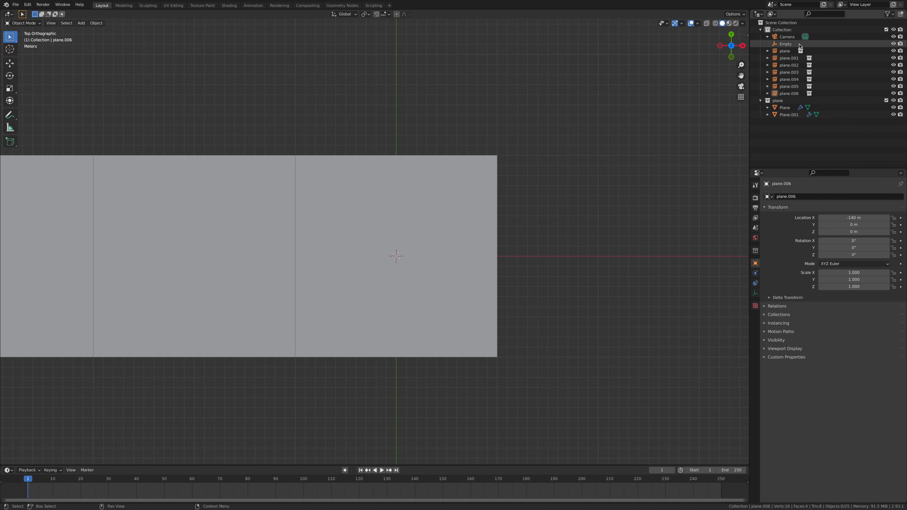
{"action": "left_click", "coordinate": [788, 38]}
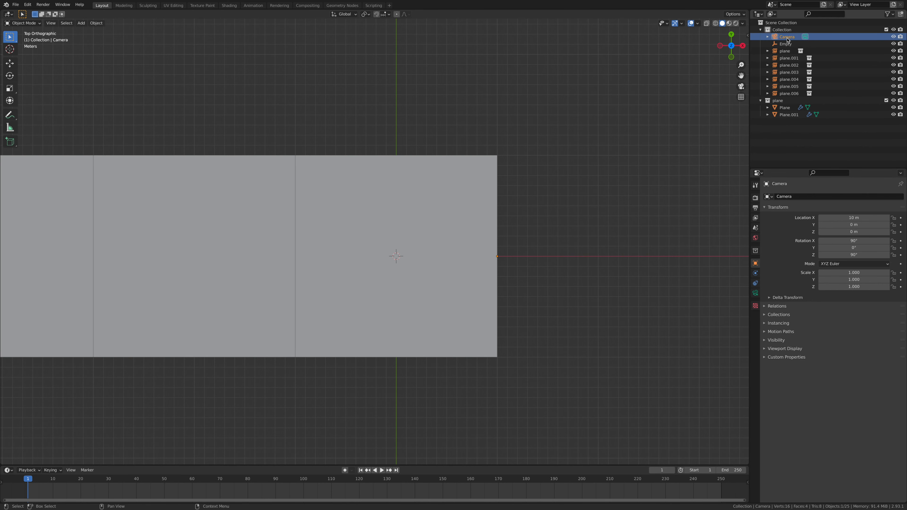
{"action": "left_click", "coordinate": [706, 23]}
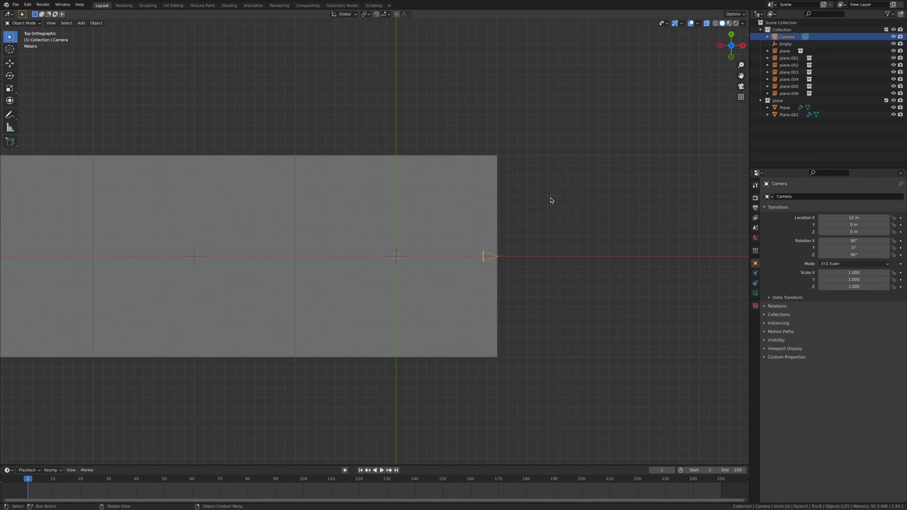
{"action": "scroll", "coordinate": [526, 223], "scroll_direction": "up", "scroll_amount": 3}
{"action": "middle_click_drag", "start_coordinate": [561, 194], "coordinate": [551, 193], "text": "shift"}
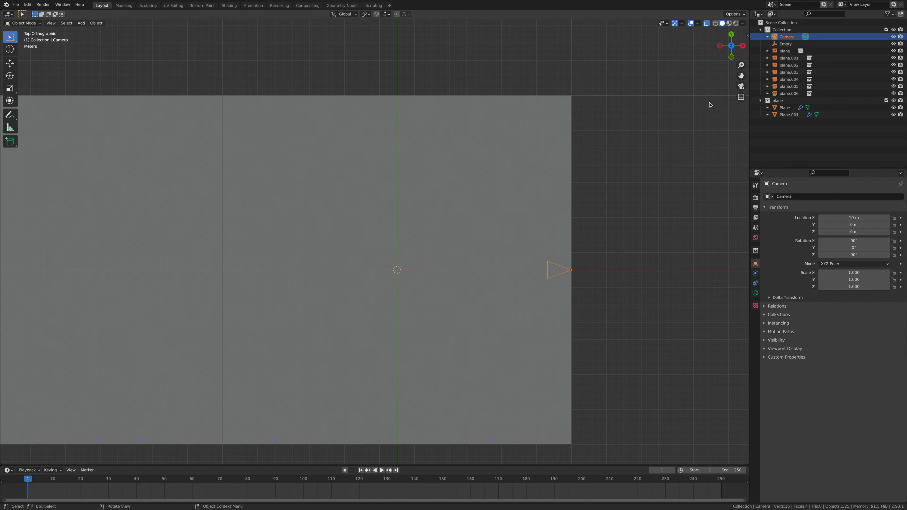